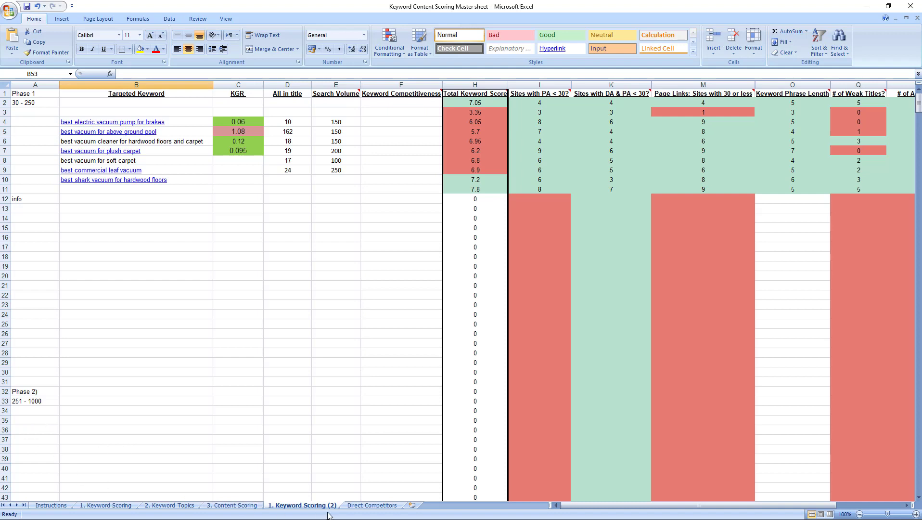
- Review the Phase 1, Phase 2 and Phase 3 search volume ranges across the Direct Competitors and Keyword Scoring (2) sheets
click(375, 505)
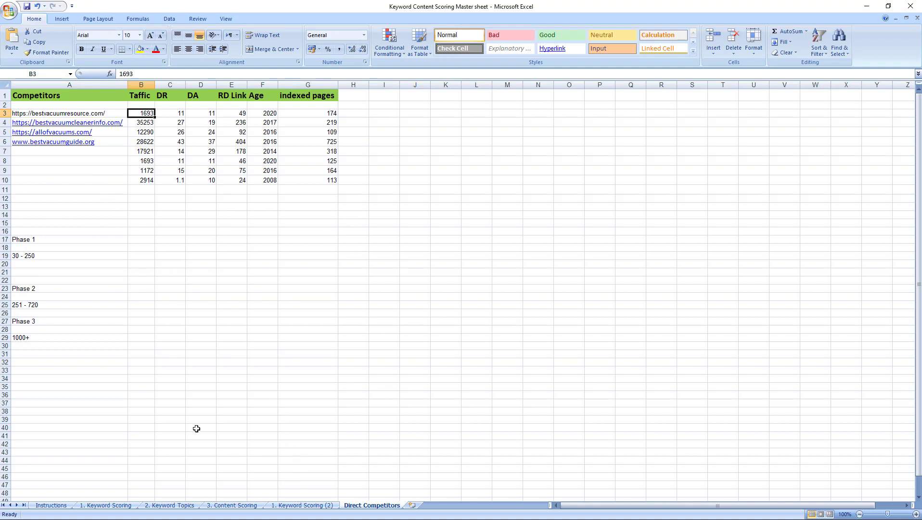
click(311, 506)
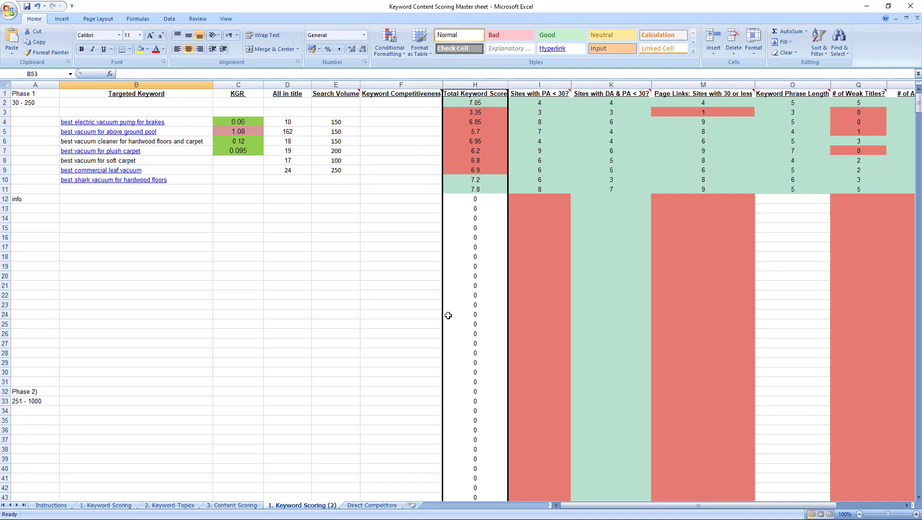
click(37, 403)
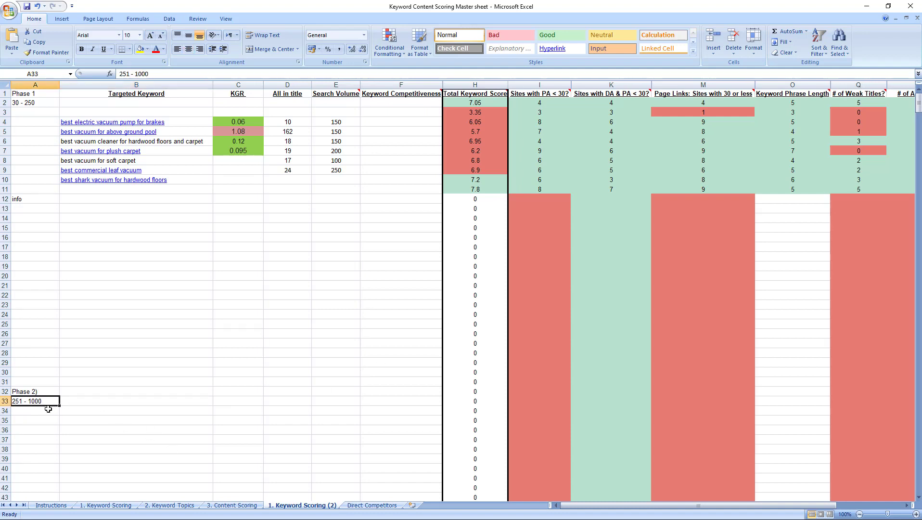
scroll(48, 409, down, 8)
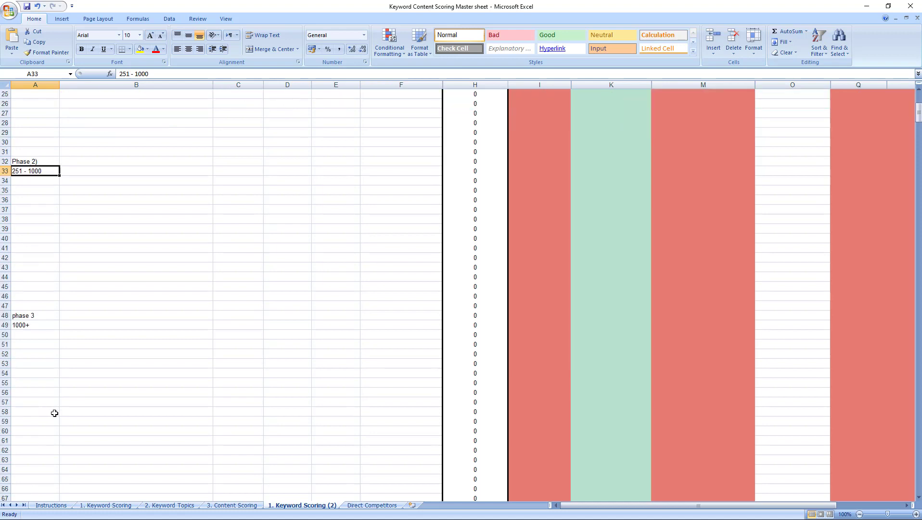
click(36, 324)
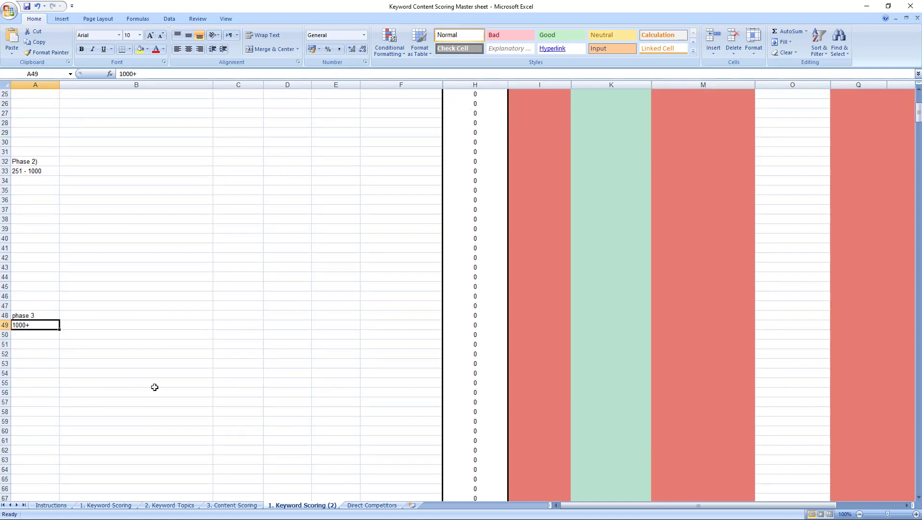
scroll(154, 387, down, 1)
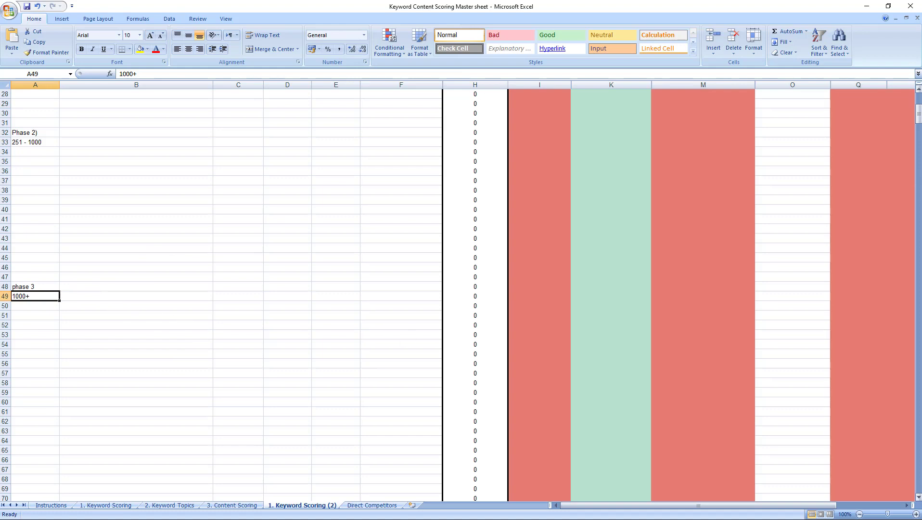
drag(918, 115, 919, 94)
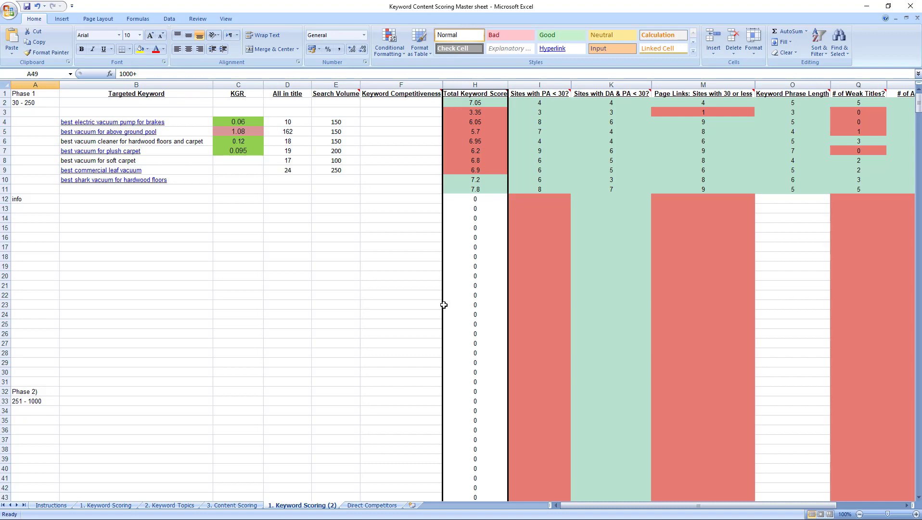
- Examine the age values of the first competitors and the first competitor's traffic on the Direct Competitors sheet
click(373, 506)
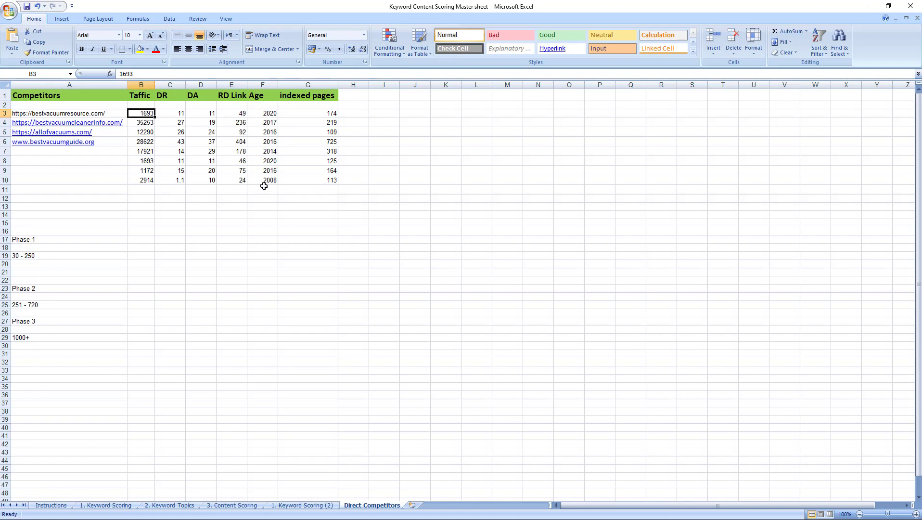
click(262, 98)
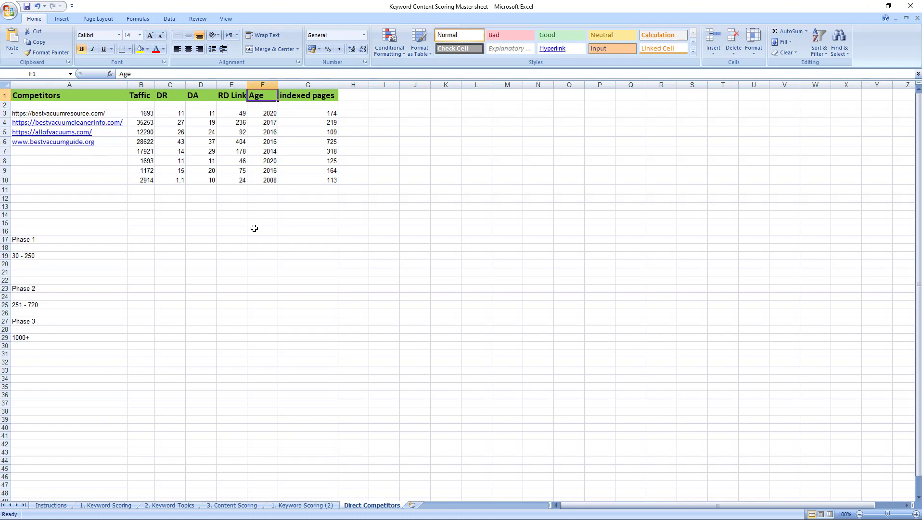
click(255, 113)
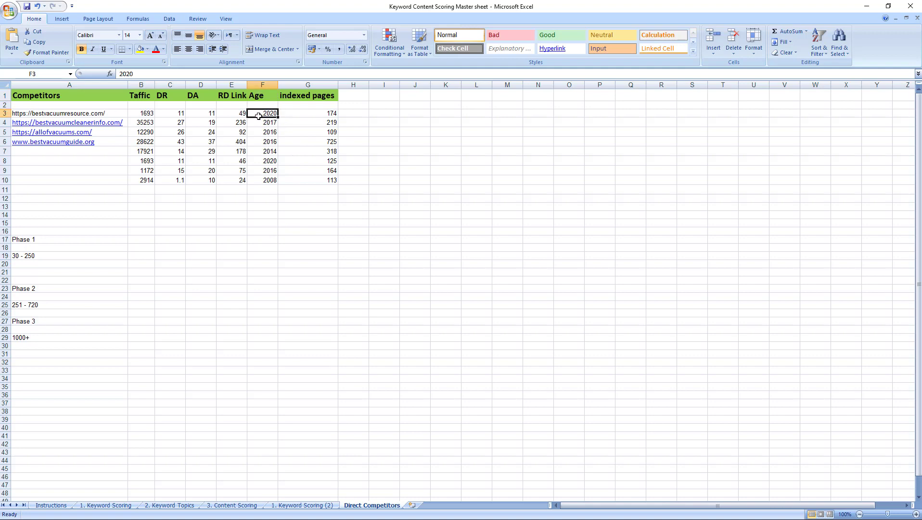
click(258, 124)
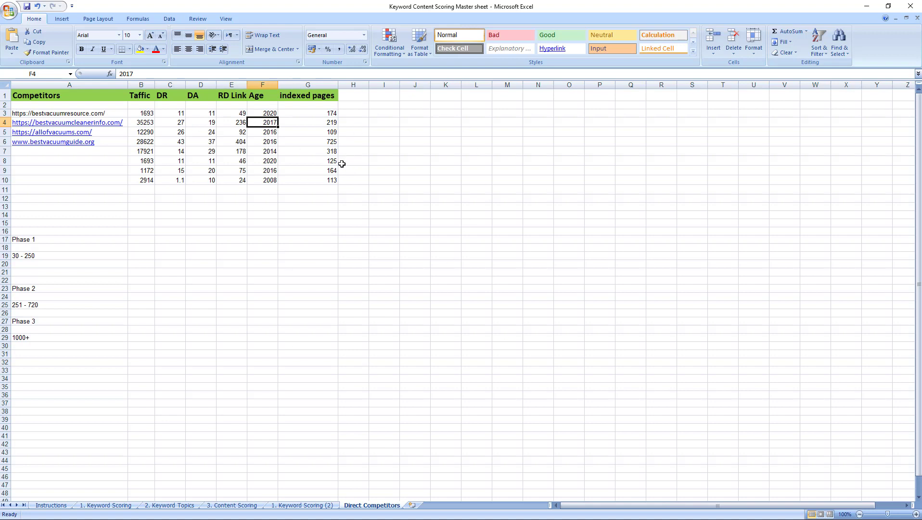
click(271, 111)
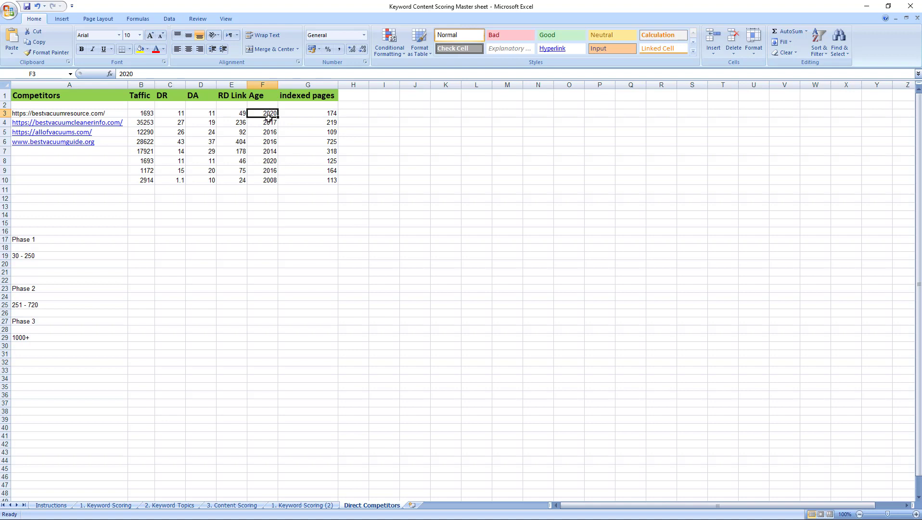
click(147, 114)
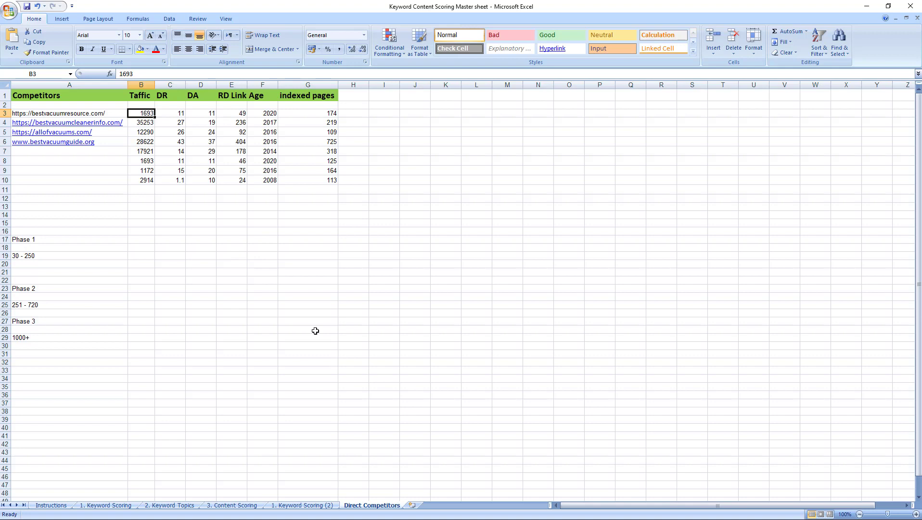
- Copy the bestvacuumresource.com URL from the competitor list and look the domain up in Ahrefs Site Explorer in the browser
click(117, 112)
key(ctrl+c)
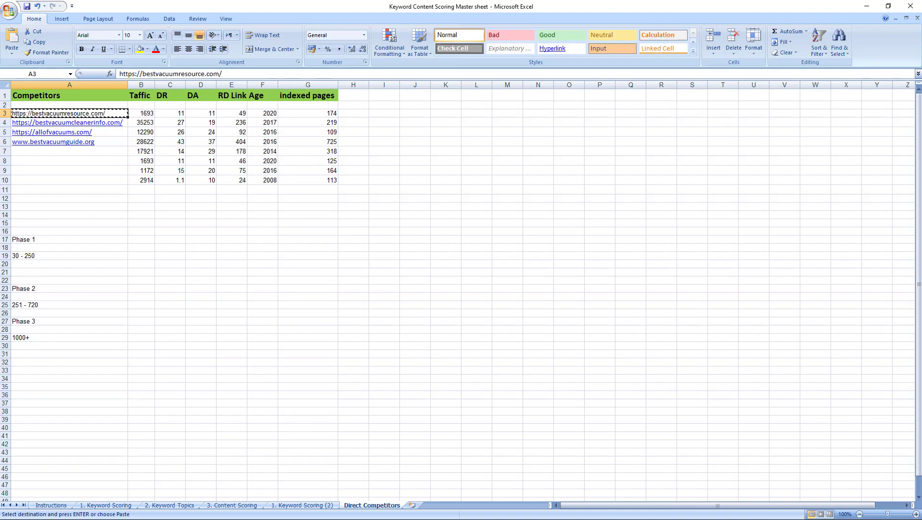
key(alt+Tab)
click(167, 7)
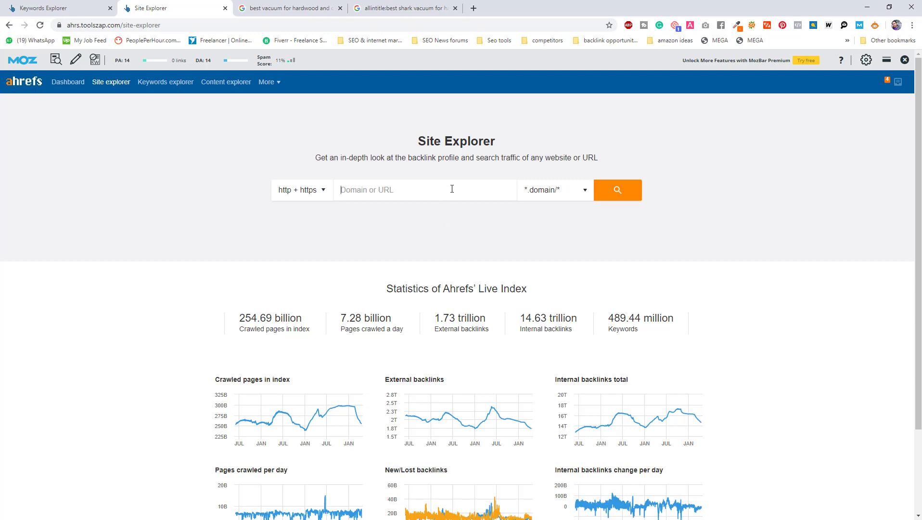
key(ctrl+v)
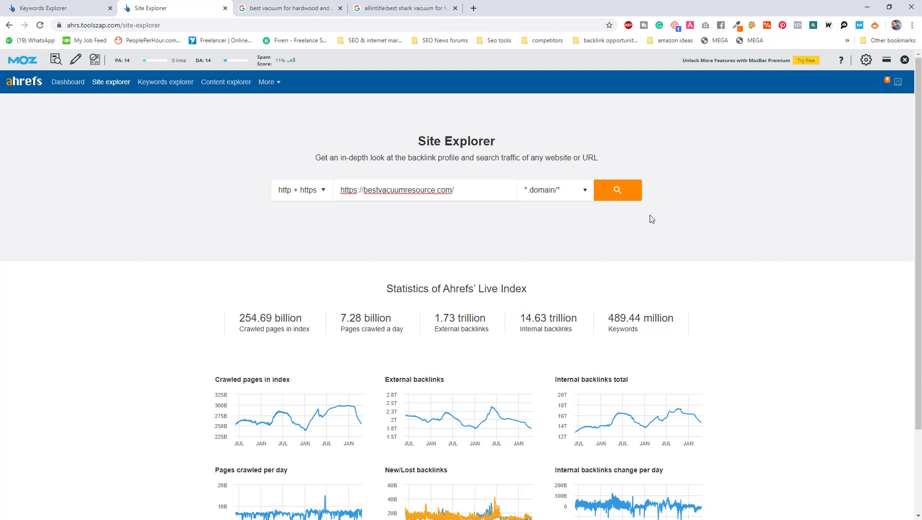
click(618, 198)
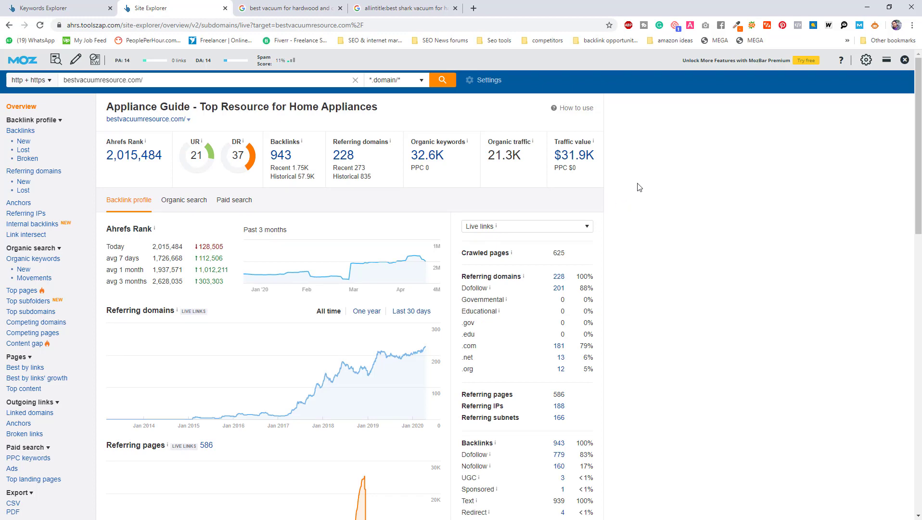
scroll(645, 200, down, 2)
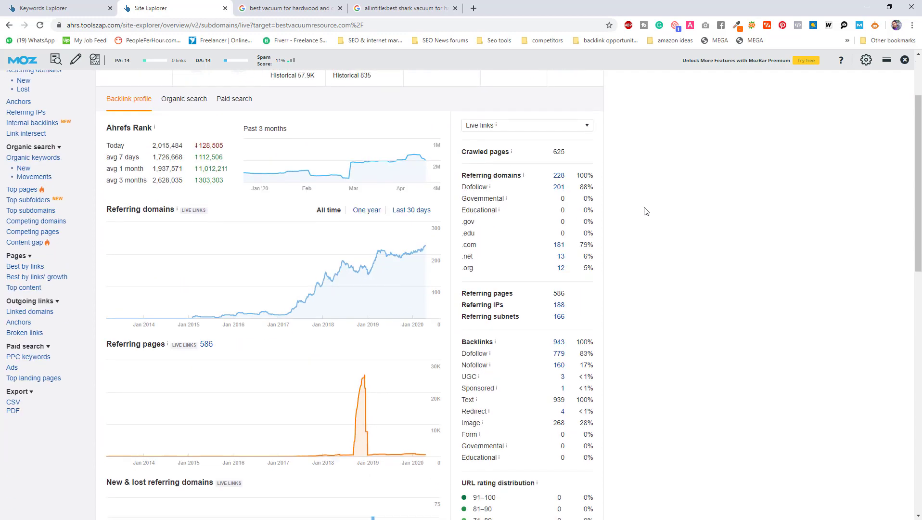
scroll(645, 214, up, 2)
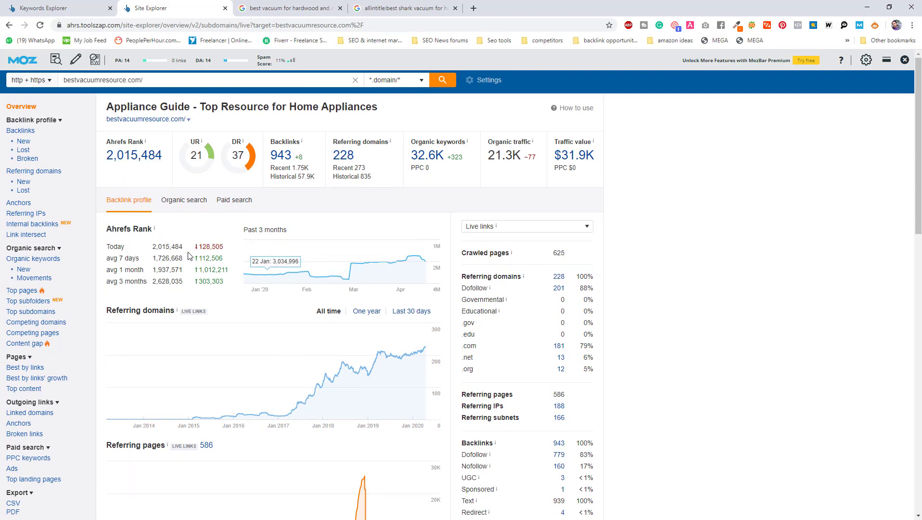
- Open the domain's organic keywords and filter them to a search volume from 30 to 250
click(53, 259)
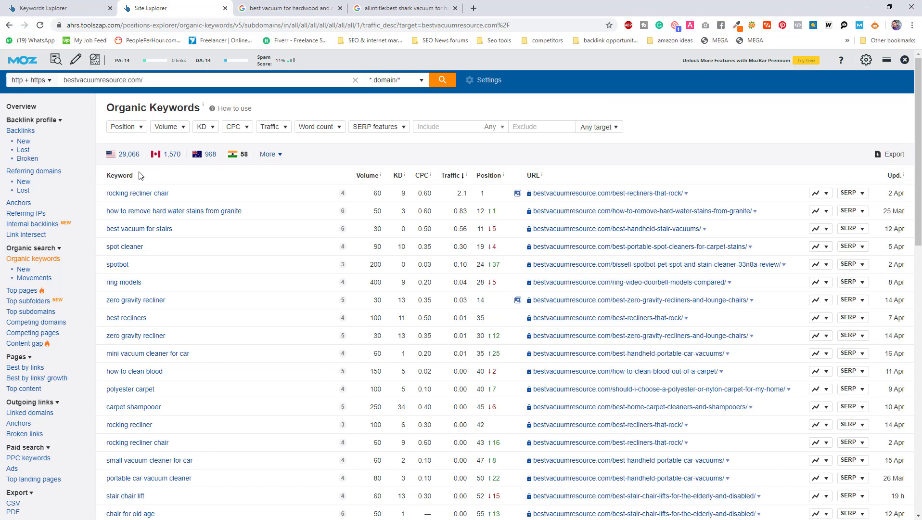
click(178, 129)
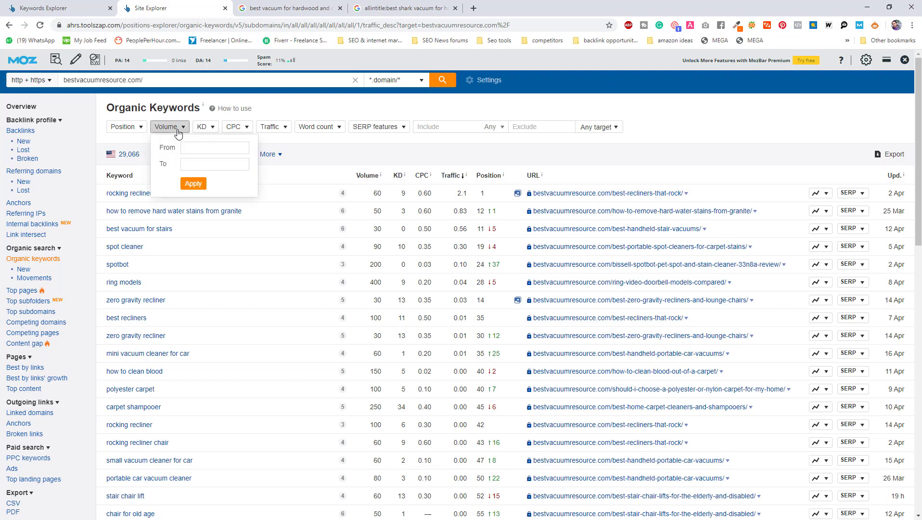
click(202, 167)
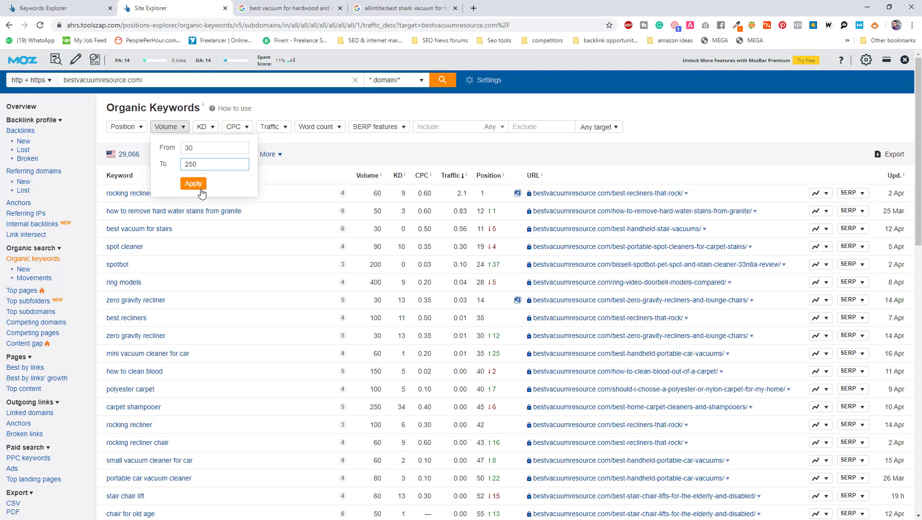
click(197, 185)
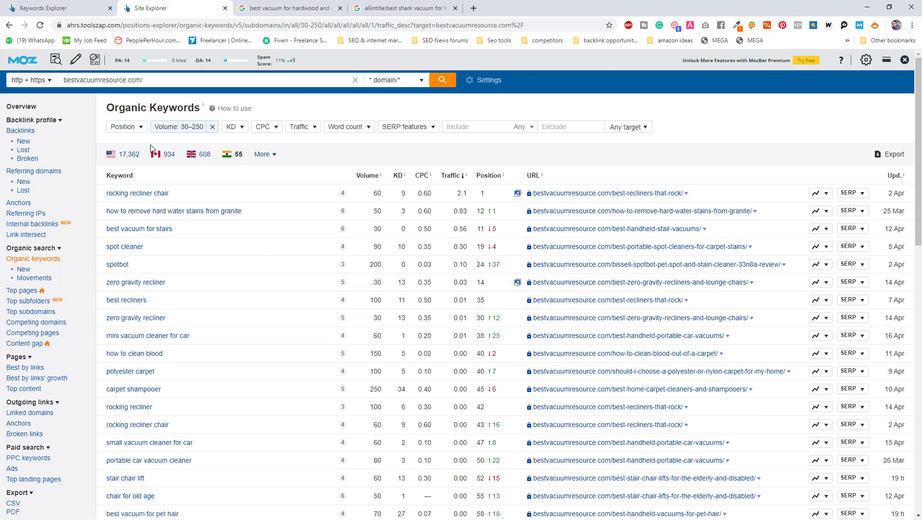
- Filter the organic keywords to a maximum keyword difficulty (KD) of 15
click(235, 127)
click(273, 149)
click(239, 129)
click(281, 166)
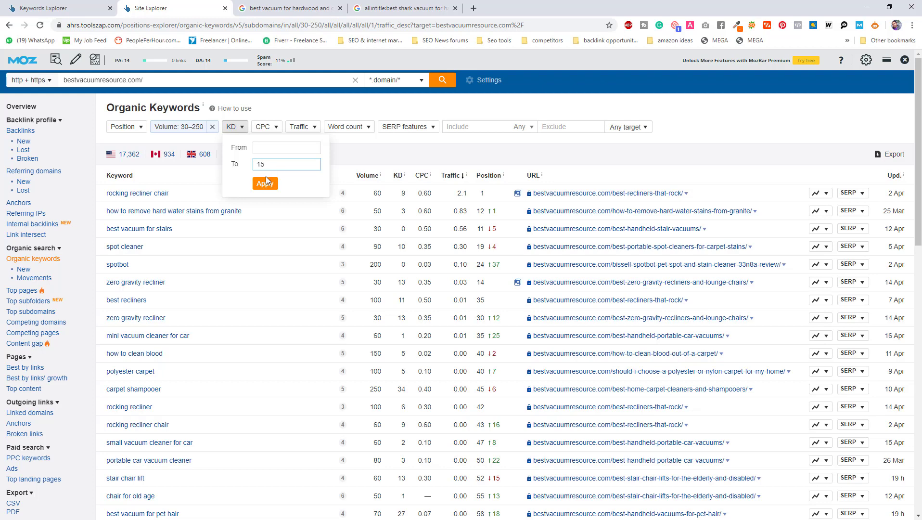
click(265, 182)
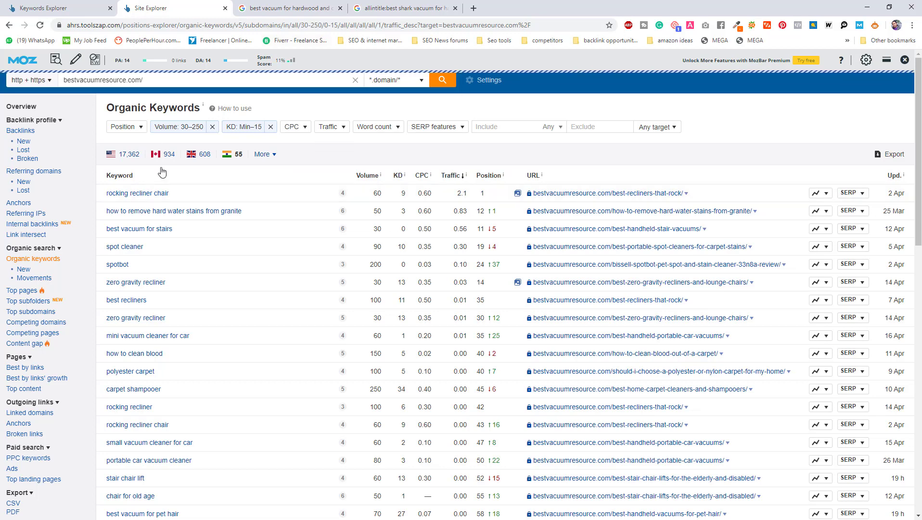
scroll(253, 185, down, 4)
scroll(253, 185, up, 4)
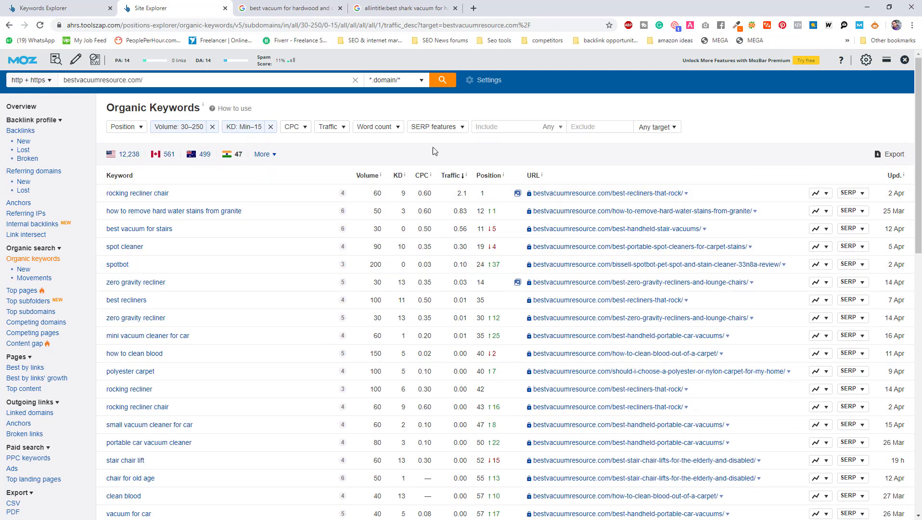
- Limit the keyword word count to between 4 and 8 and show only the United States results
click(384, 131)
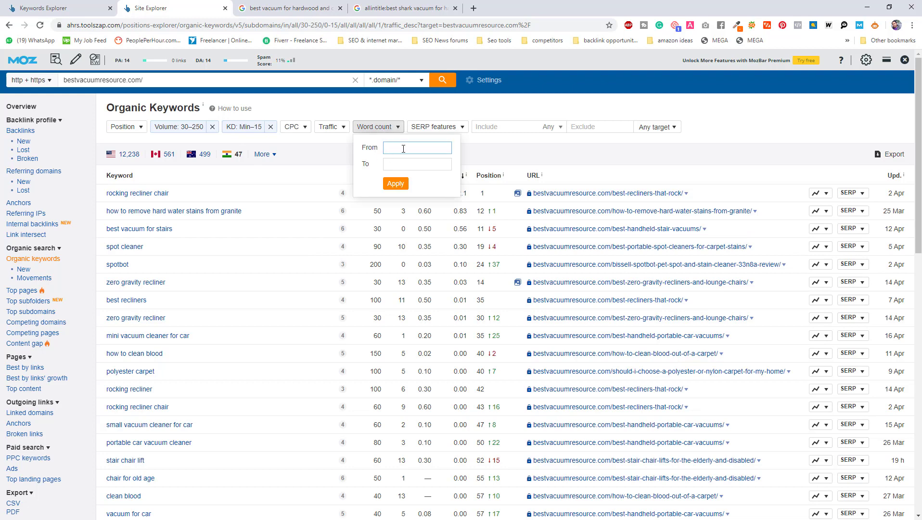
click(418, 164)
click(395, 183)
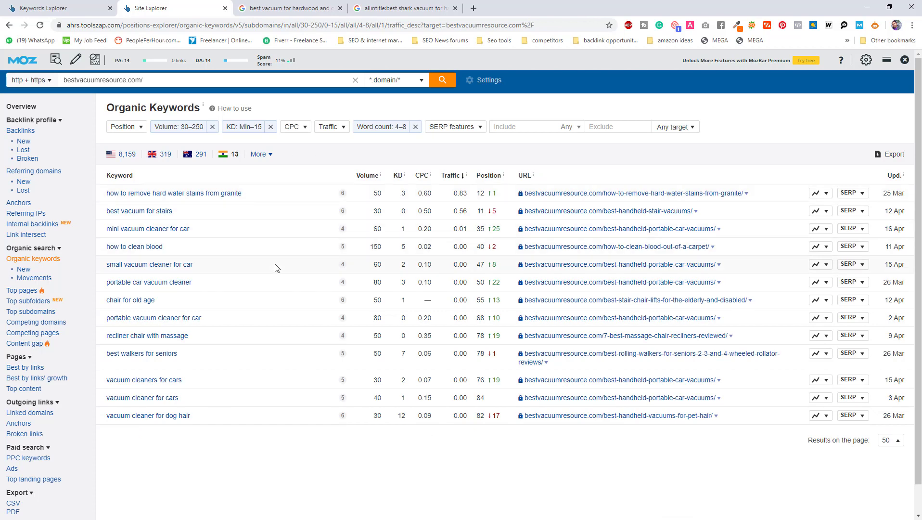
click(125, 154)
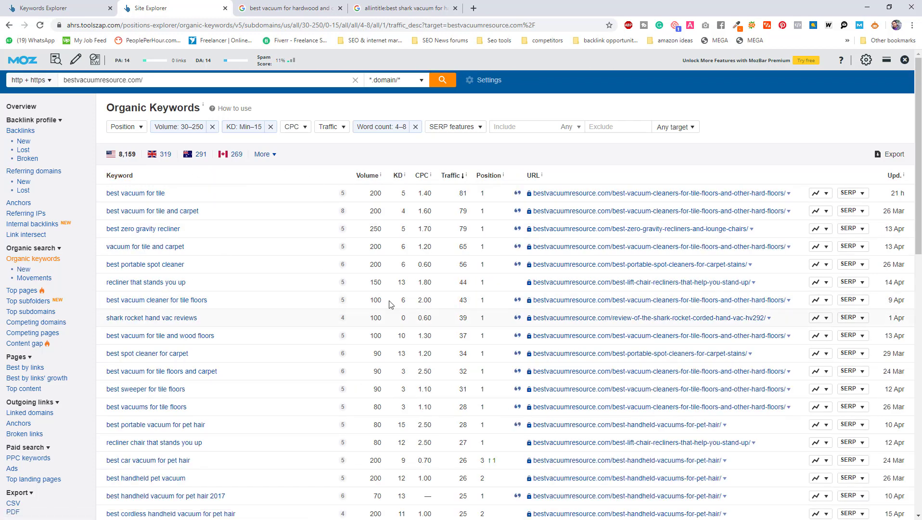
- Filter the organic keywords to those including "best" and look through the resulting list
click(513, 126)
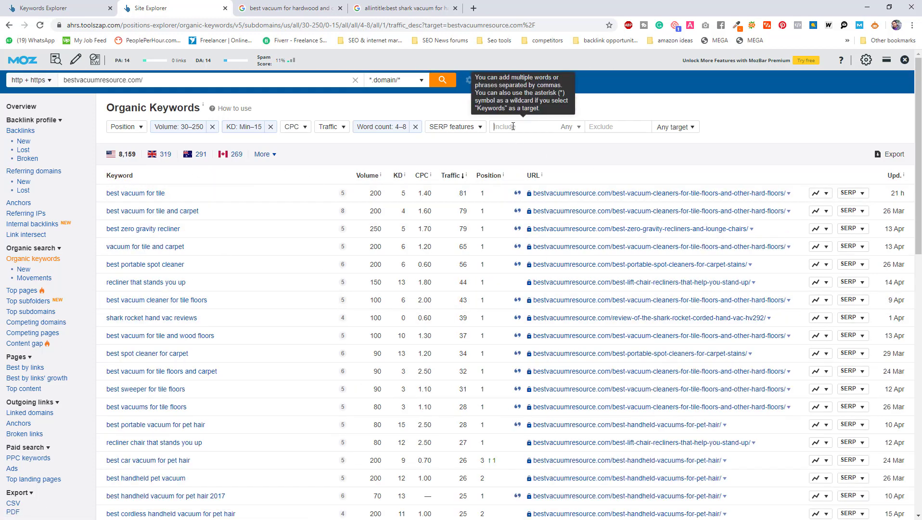
text(best)
key(Return)
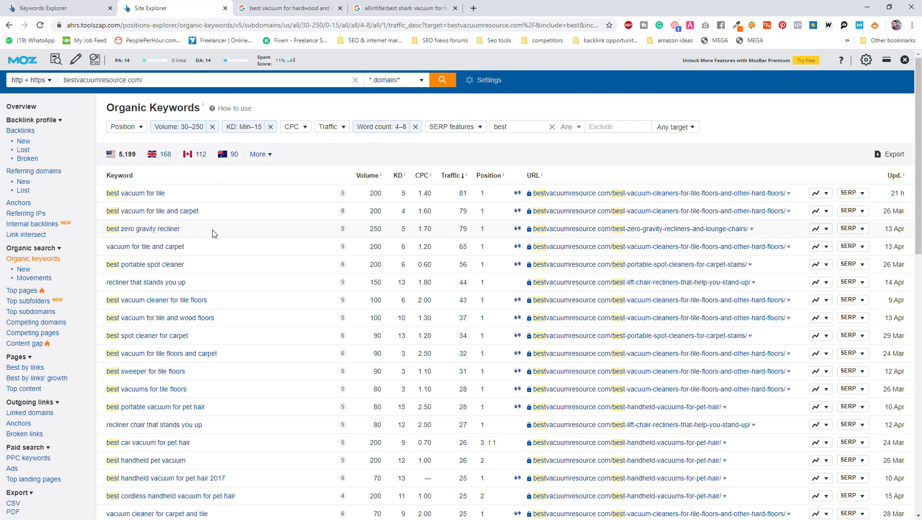
scroll(214, 234, down, 2)
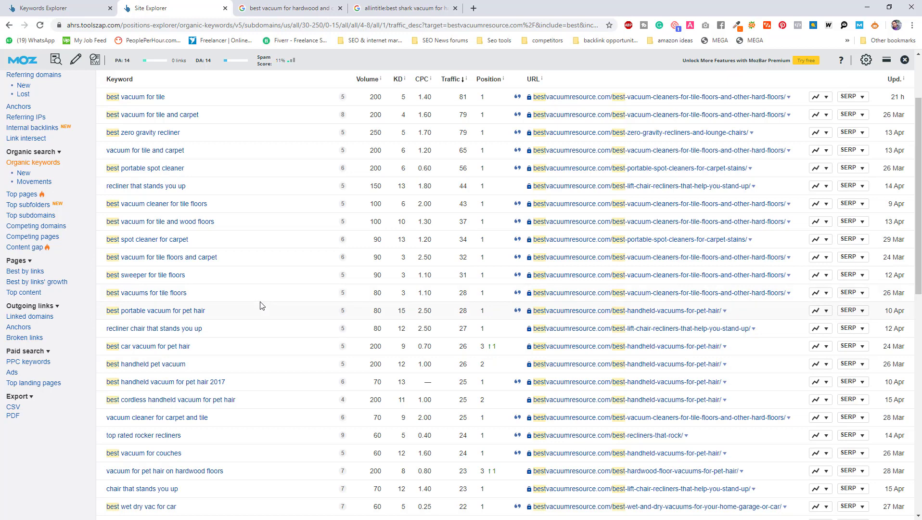
scroll(254, 325, up, 2)
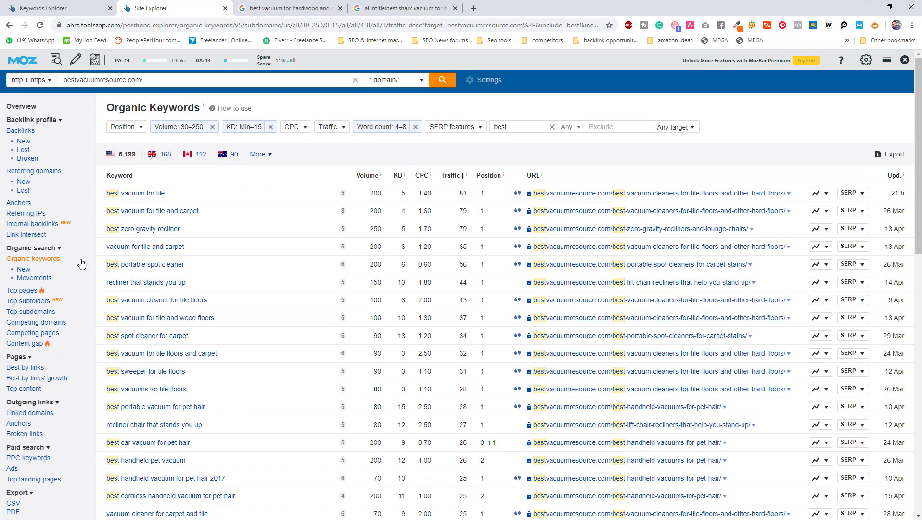
- Switch back to the Excel workbook and show the Keyword Scoring (2) sheet
key(alt+Tab)
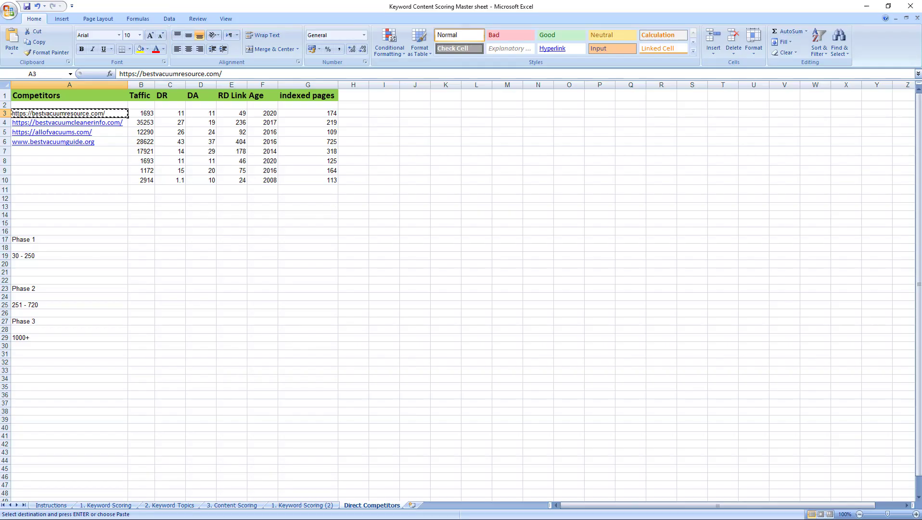
click(306, 505)
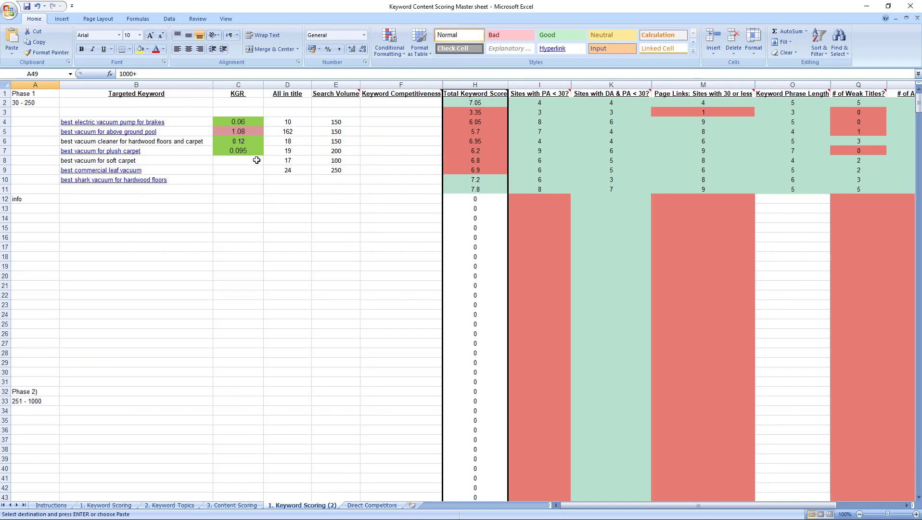
click(186, 122)
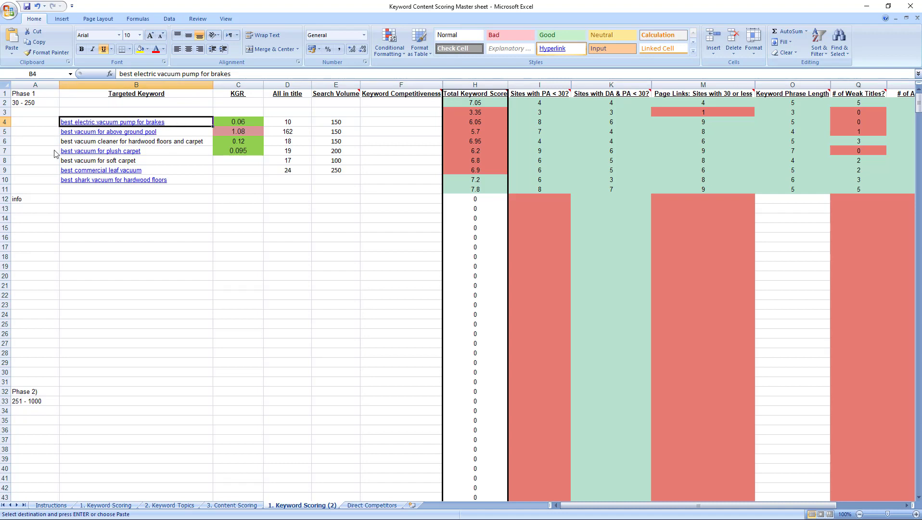
click(169, 132)
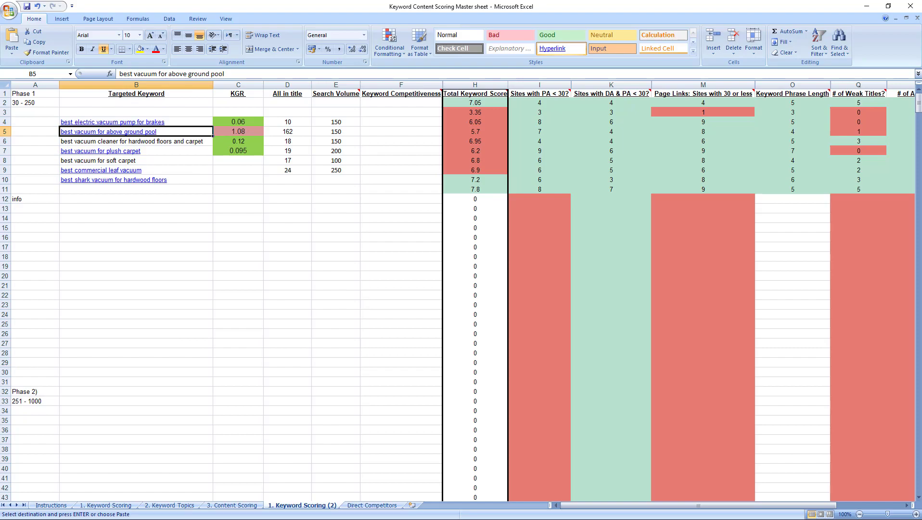
- Switch to Ahrefs Keywords Explorer and look up the seed keyword "vacuum" on Google for the United States
key(alt+Tab)
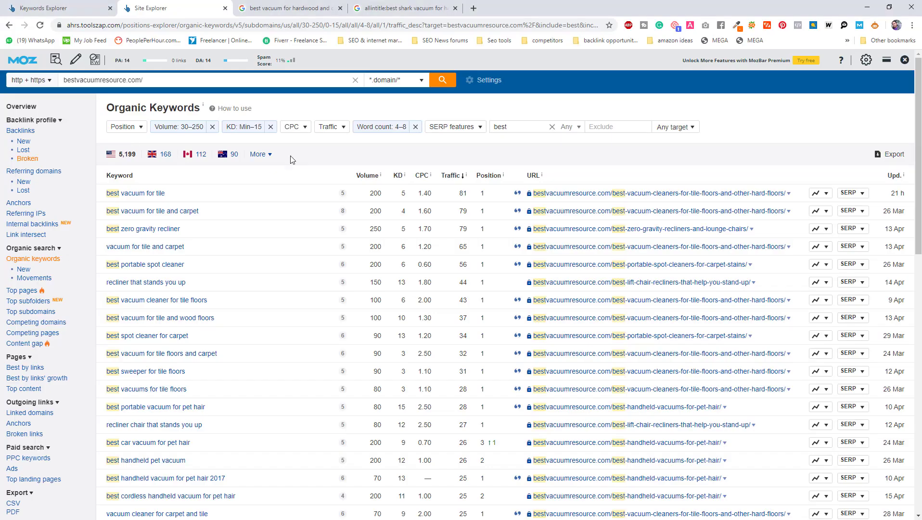
drag(166, 193, 109, 195)
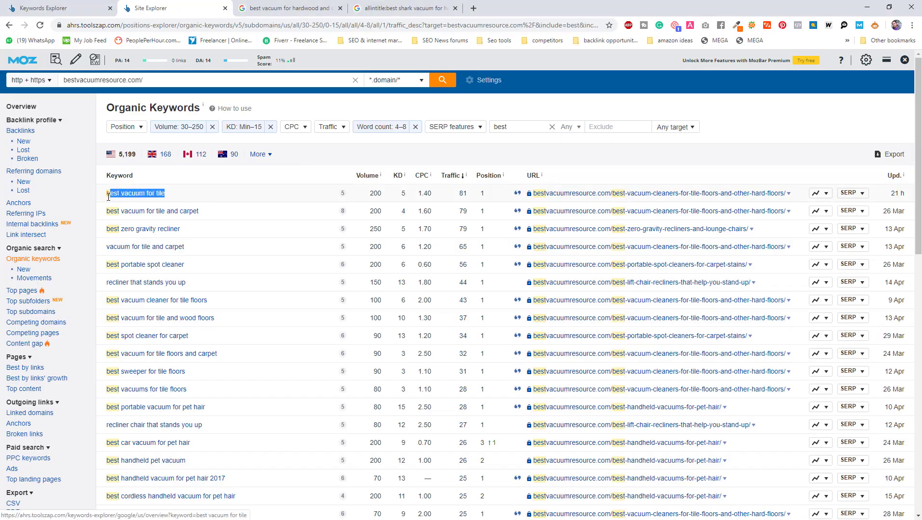
click(70, 7)
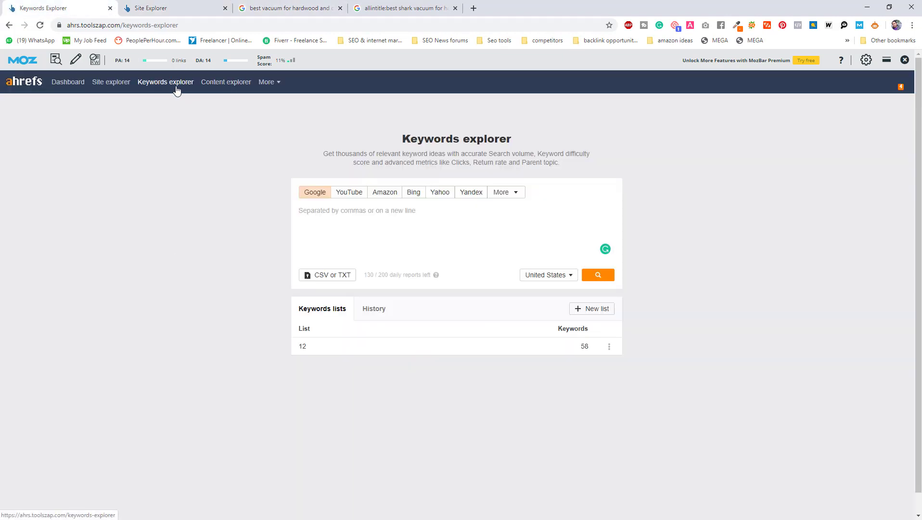
text(best vacuum for tile)
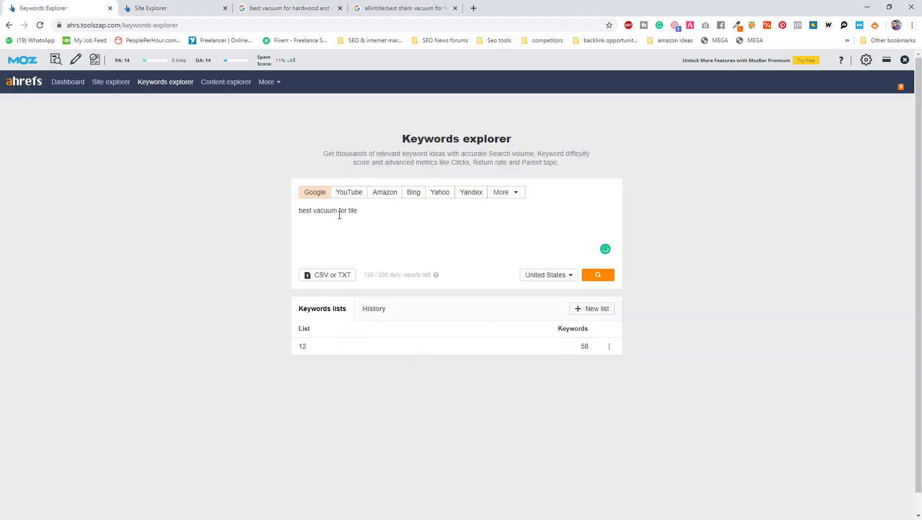
drag(383, 212, 395, 212)
key(BackSpace)
key(BackSpace)
click(598, 275)
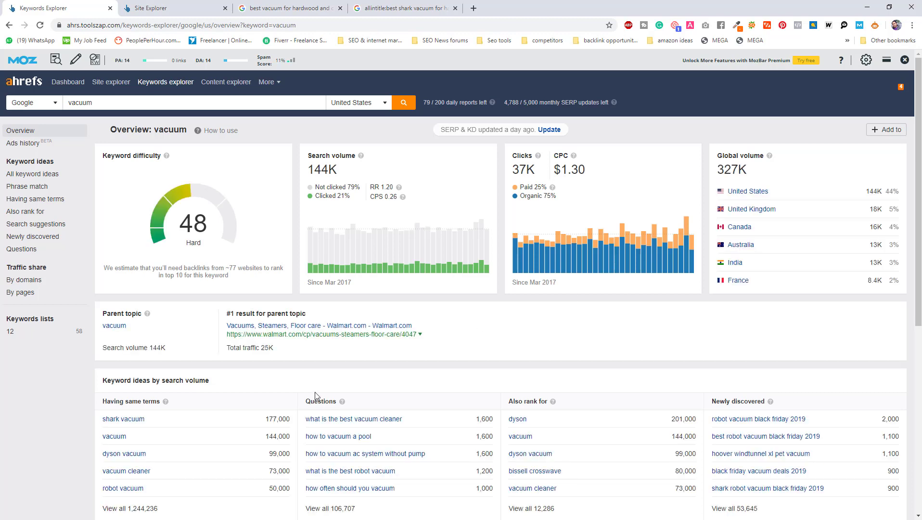
- Show all keyword ideas for "vacuum" and limit them to a search volume of 30 to 250
click(64, 179)
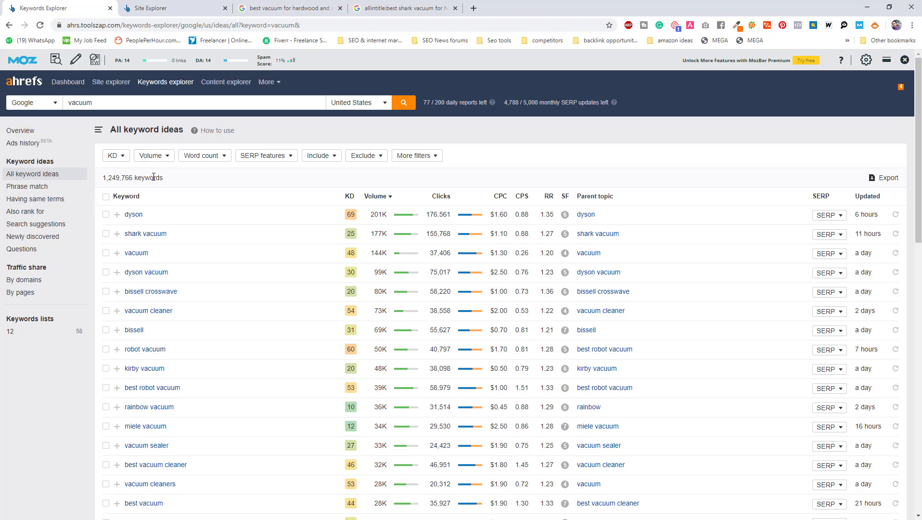
click(159, 156)
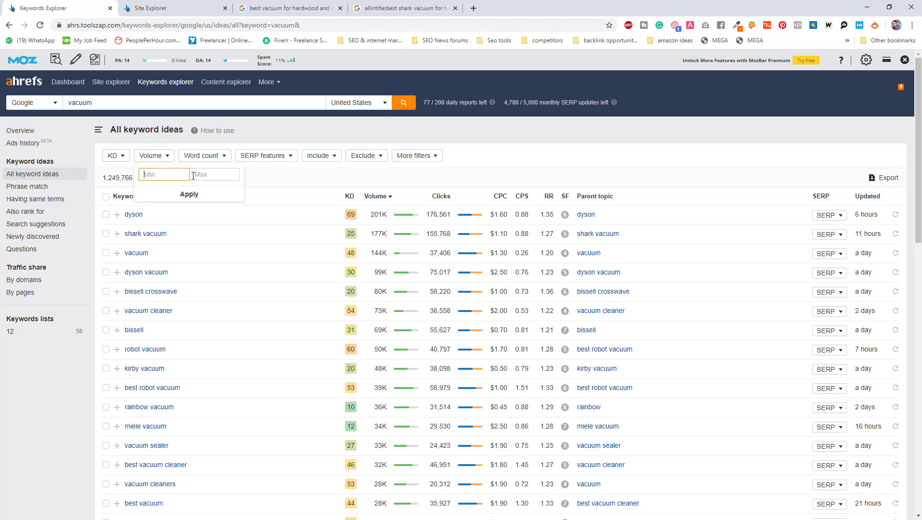
text(30)
click(220, 178)
text(250)
click(214, 191)
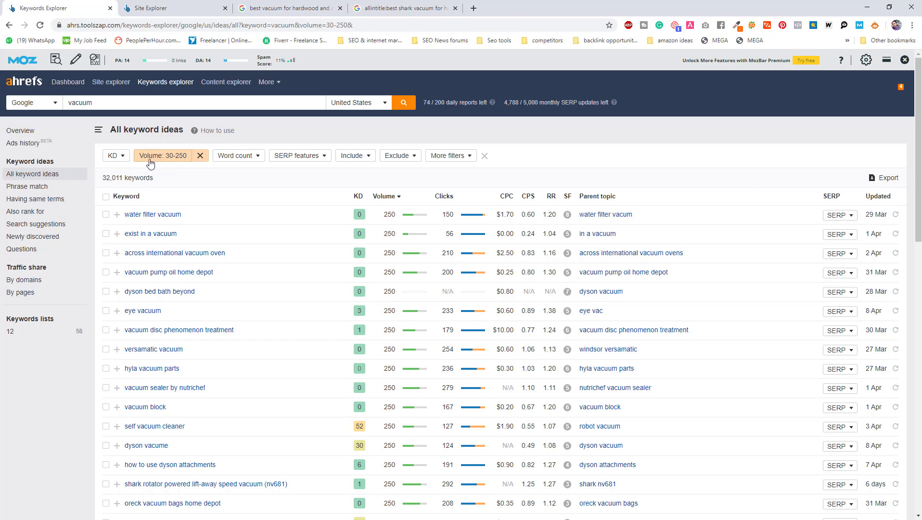
- Filter the keyword ideas to a maximum keyword difficulty (KD) of 15
click(115, 156)
key(Tab)
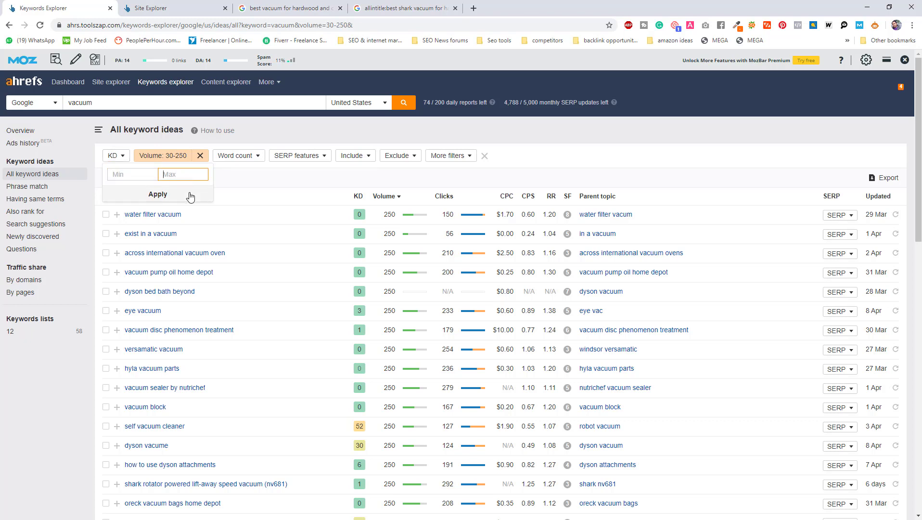
text(15)
click(190, 195)
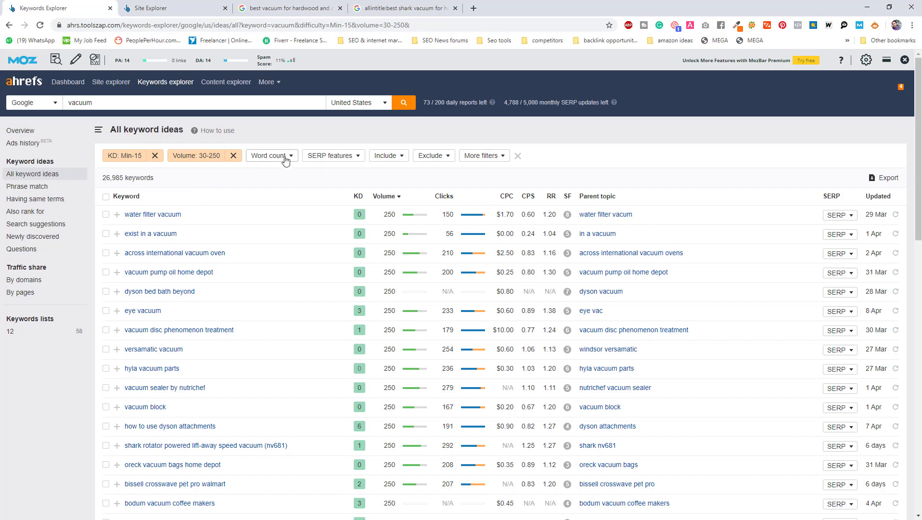
- Limit the word count of the keyword ideas to between 4 and 8
click(284, 159)
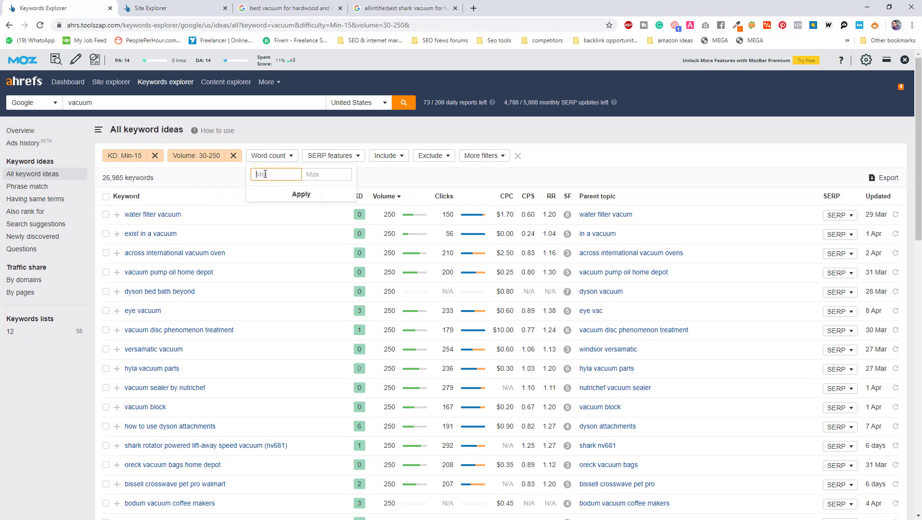
text(4)
click(332, 179)
text(8)
click(323, 195)
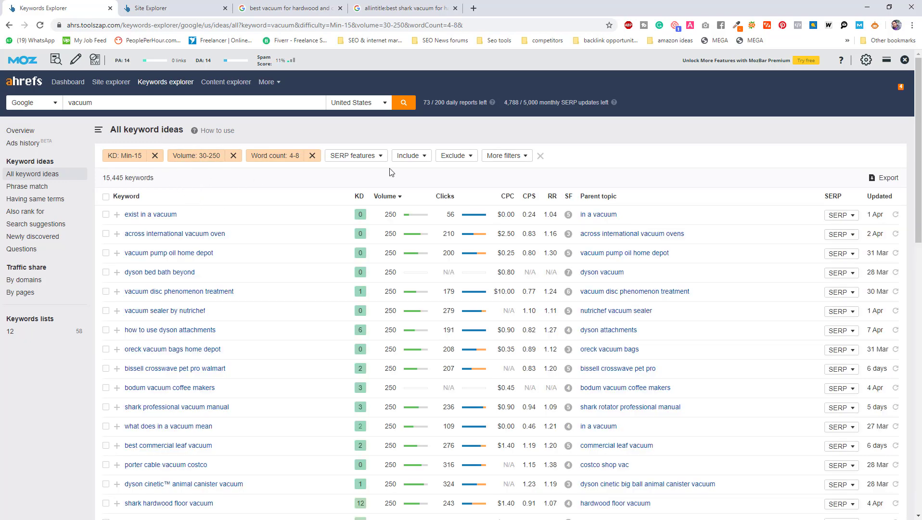
- Restrict the keyword ideas to those including the word "best"
click(407, 156)
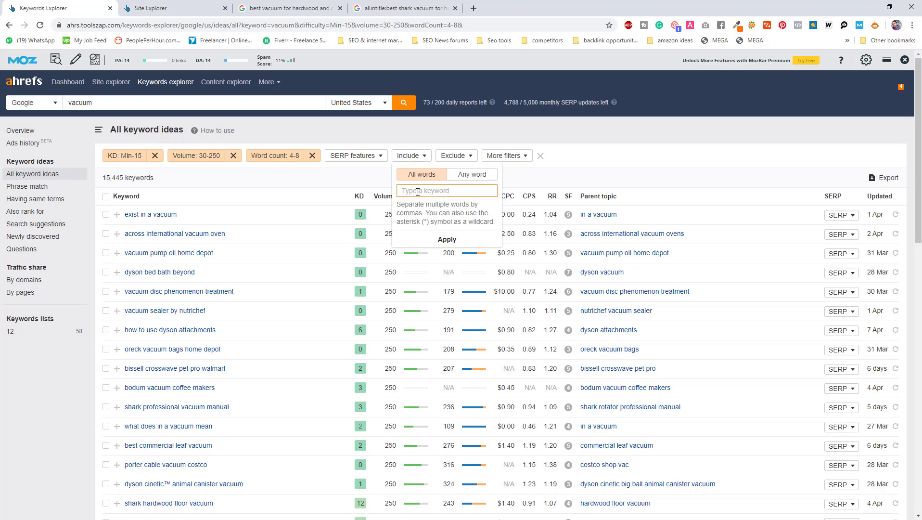
text(best)
key(Return)
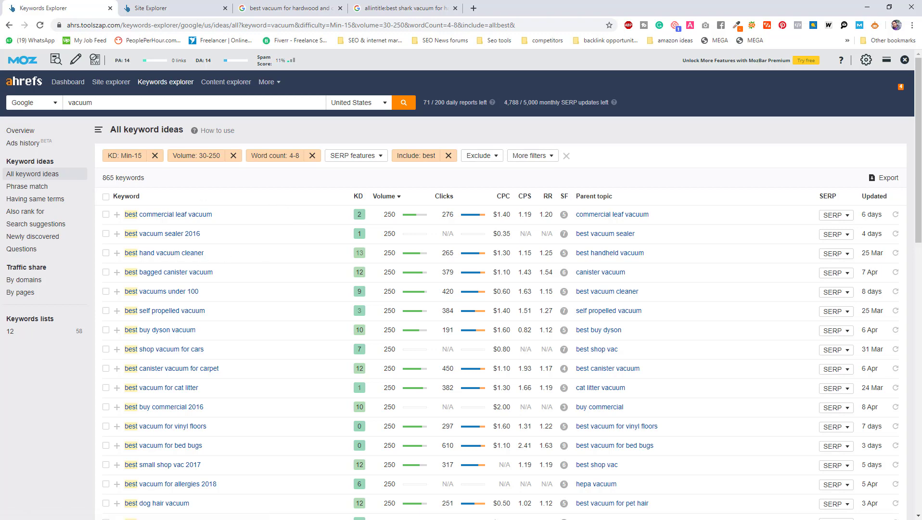
- Switch to the Excel workbook and copy the targeted keyword "best vacuum for soft carpet" from cell B8
key(alt+Tab)
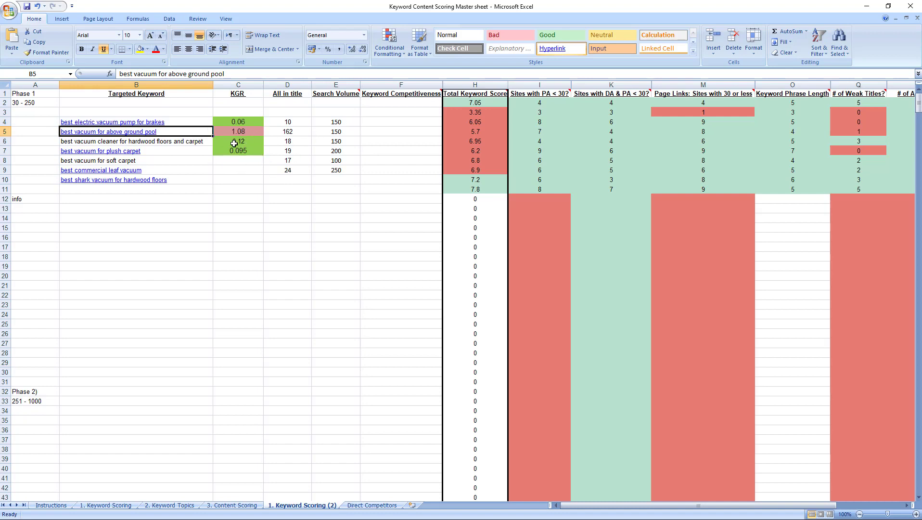
click(202, 161)
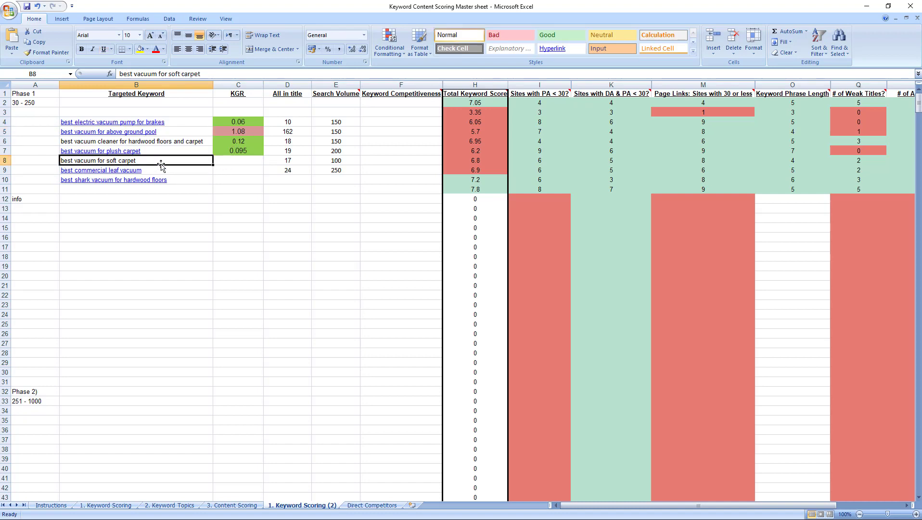
key(ctrl+c)
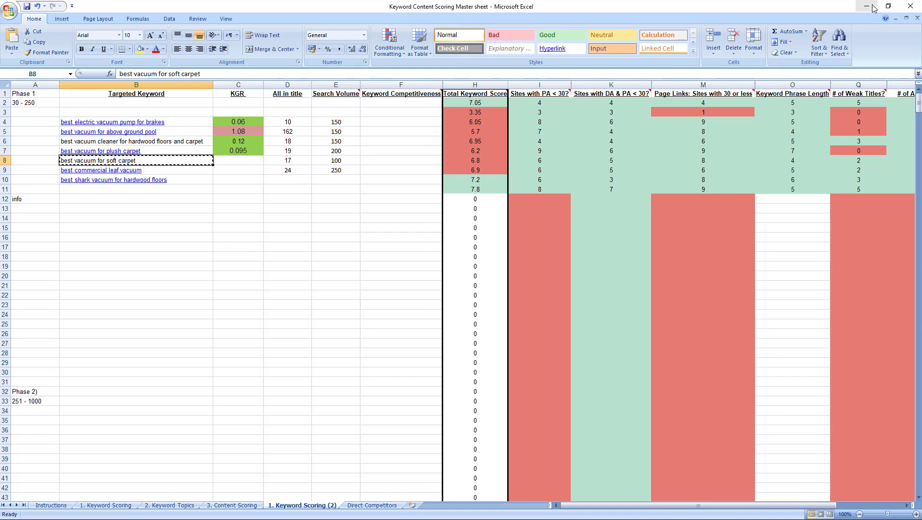
key(alt+Tab)
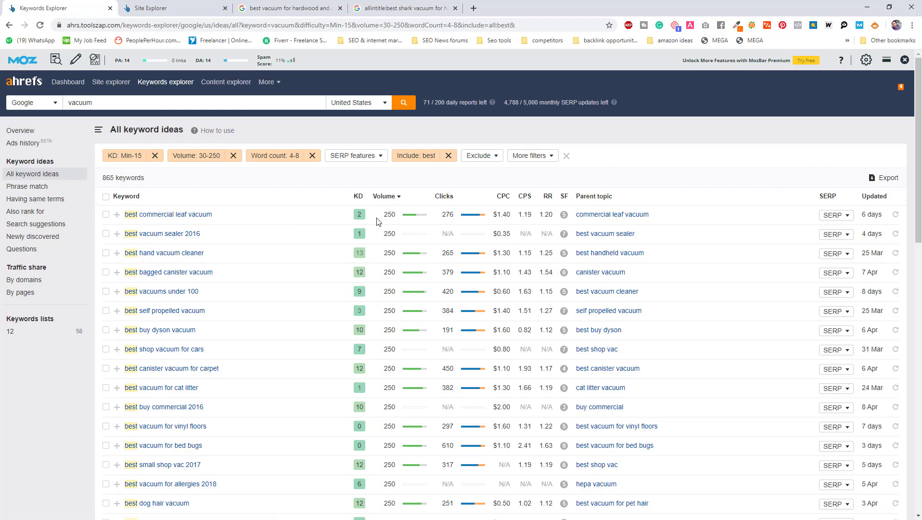
click(871, 9)
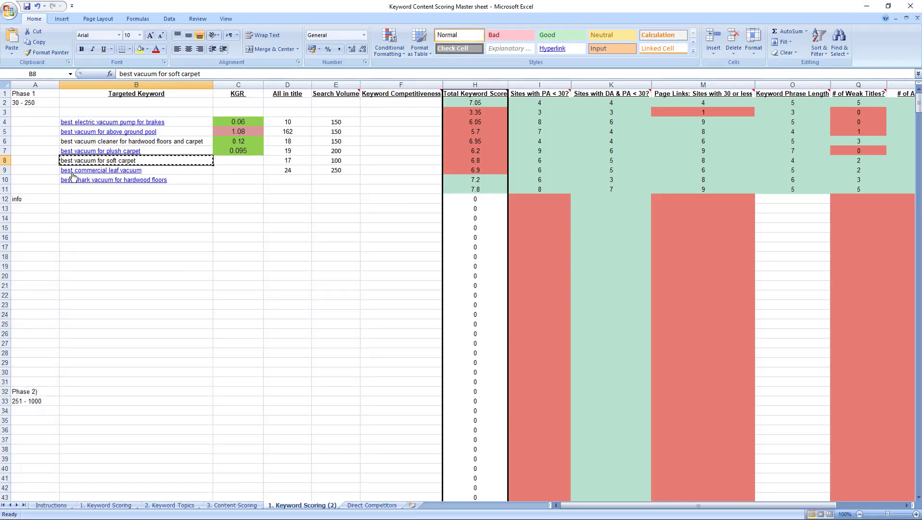
click(340, 171)
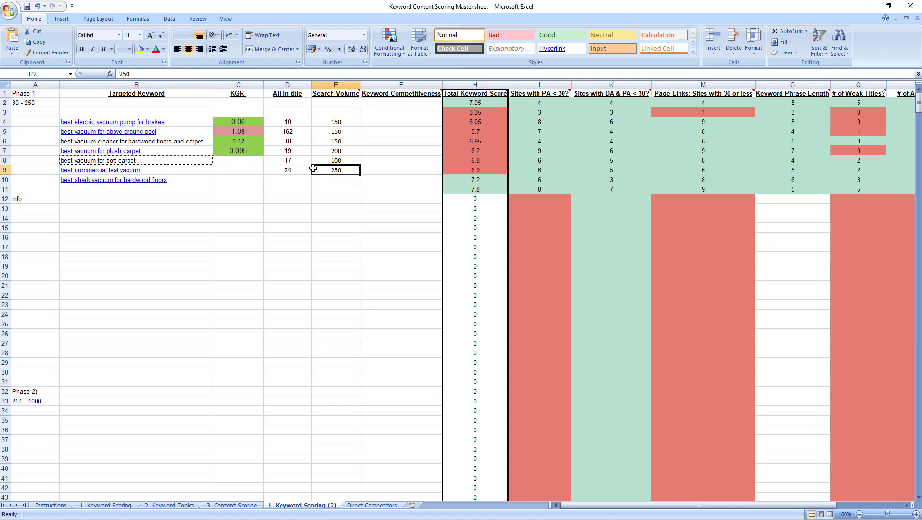
click(188, 160)
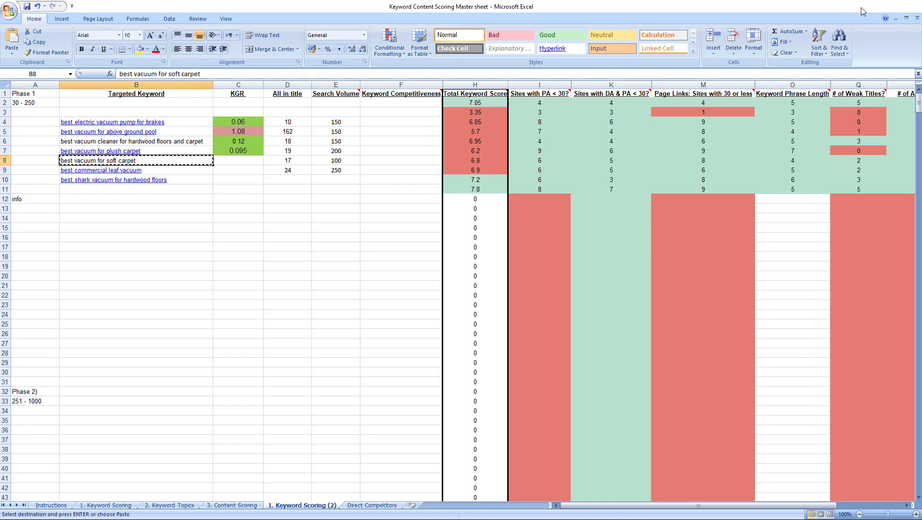
- Return to the browser and replace the keyword in the existing allintitle Google search to search "allintitle:best vacuum for soft carpet"
click(862, 6)
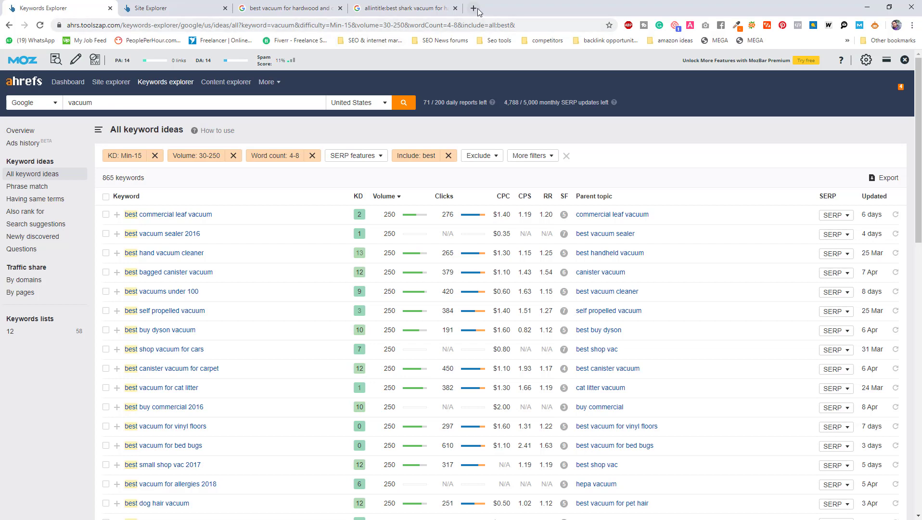
key(ctrl+t)
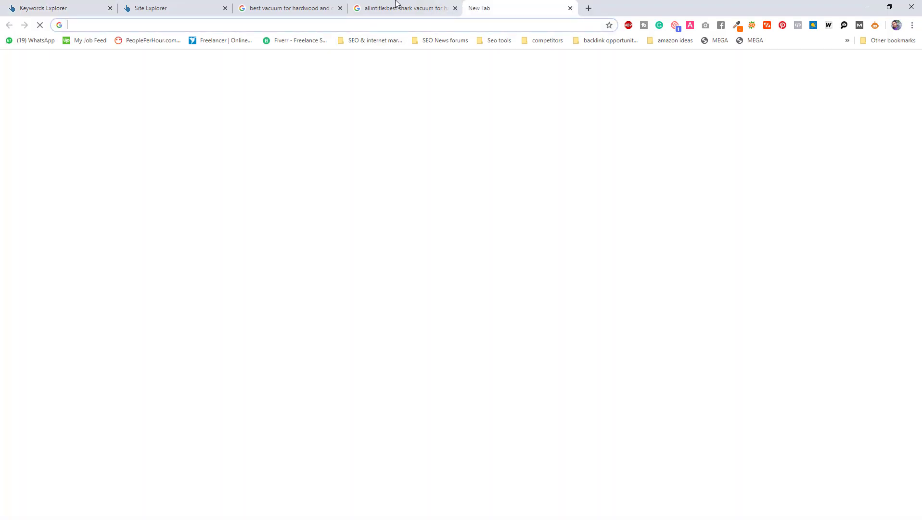
click(396, 7)
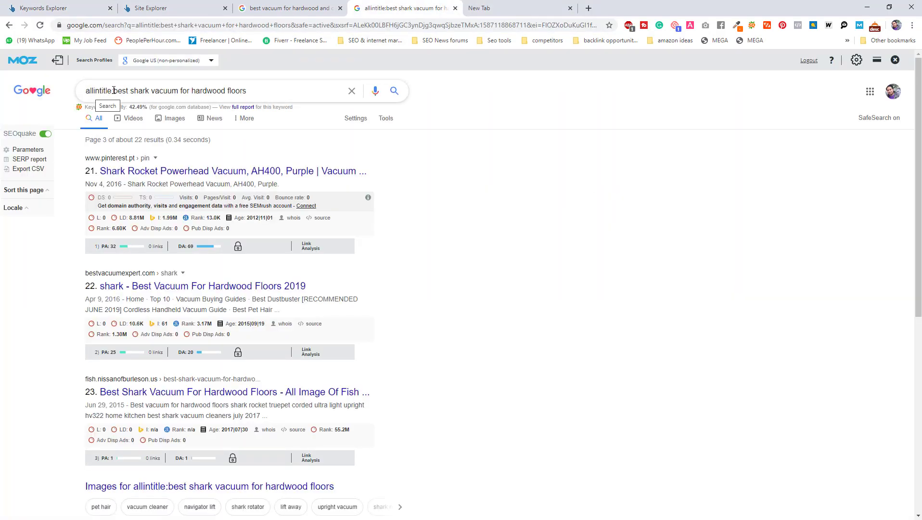
drag(113, 91, 291, 87)
key(ctrl+v)
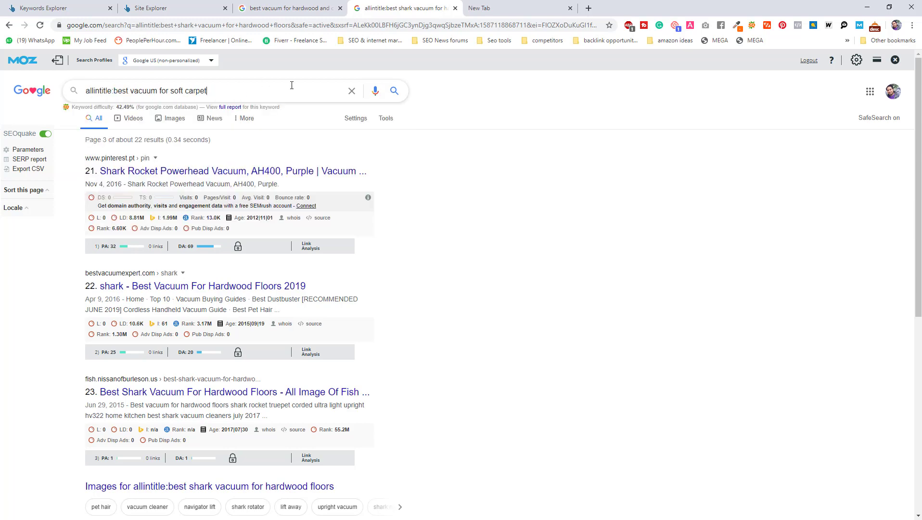
key(Return)
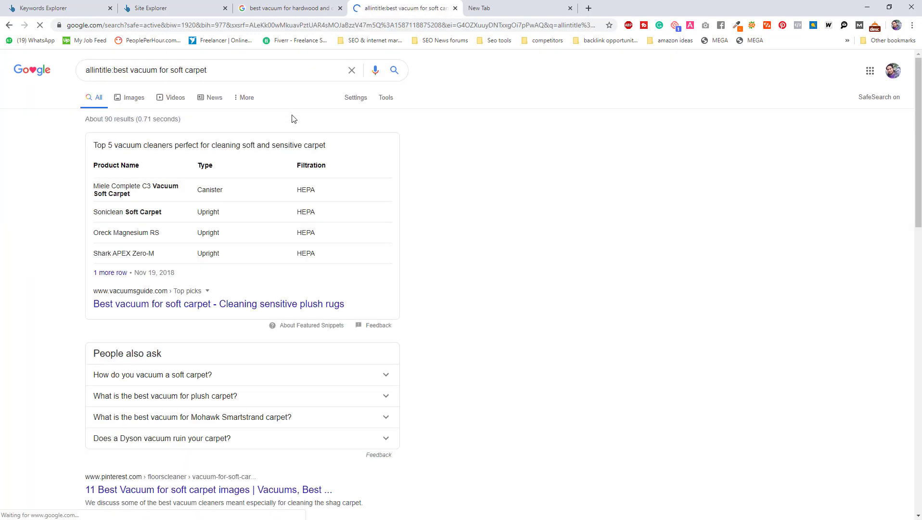
- Check the result count on the second page of the allintitle search and switch back to the Excel workbook
scroll(224, 499, down, 20)
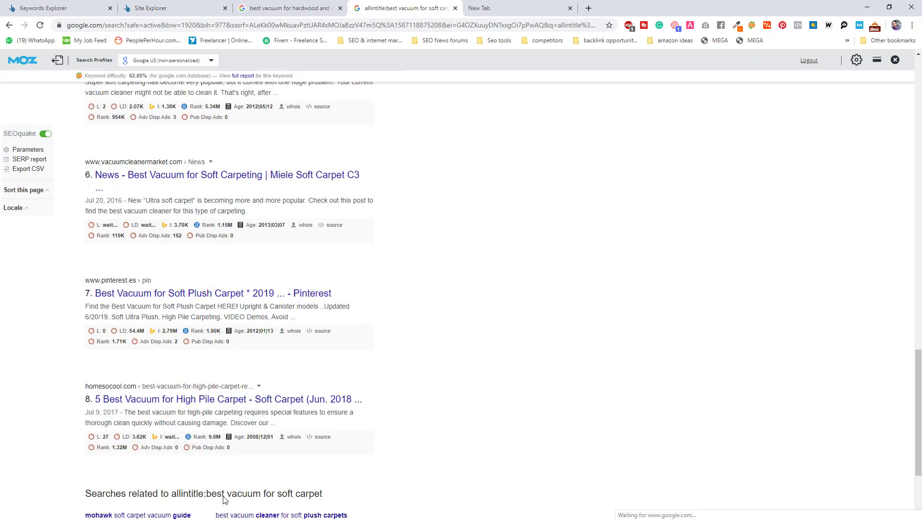
scroll(240, 481, down, 5)
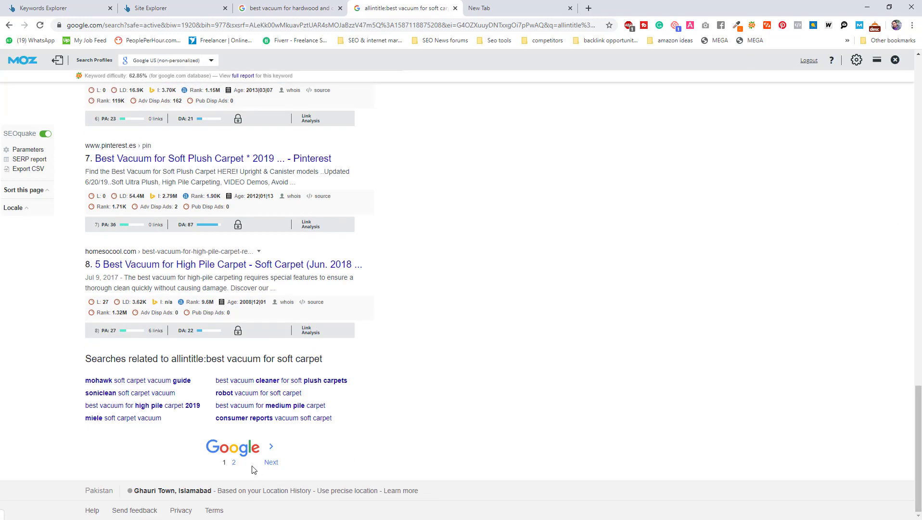
click(234, 463)
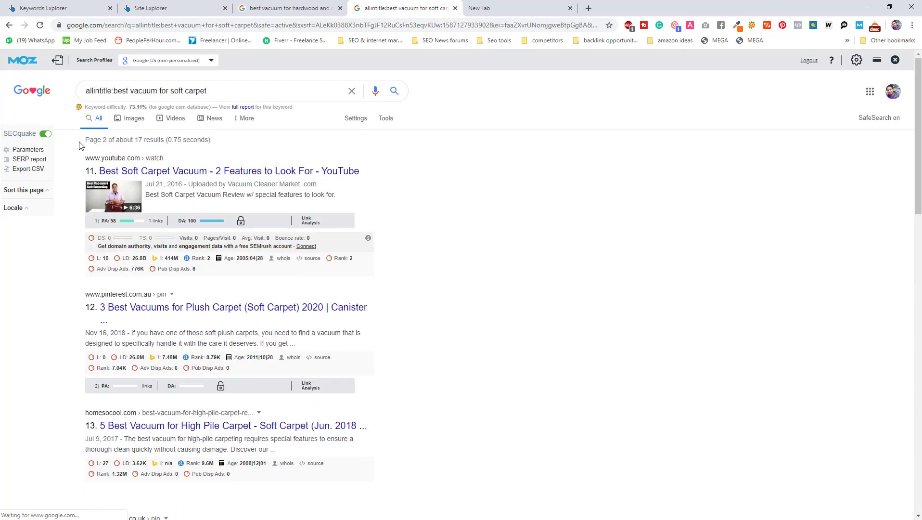
drag(82, 144, 115, 142)
drag(137, 141, 209, 140)
click(131, 146)
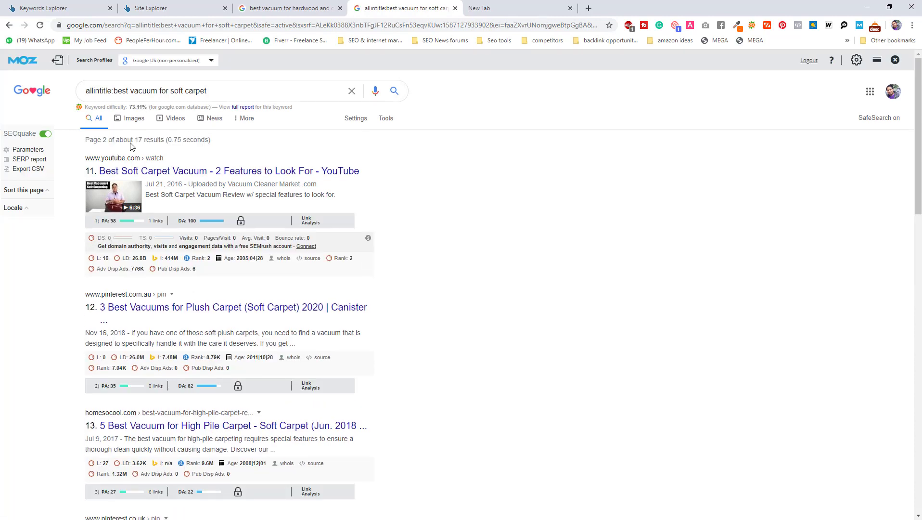
drag(117, 91, 230, 108)
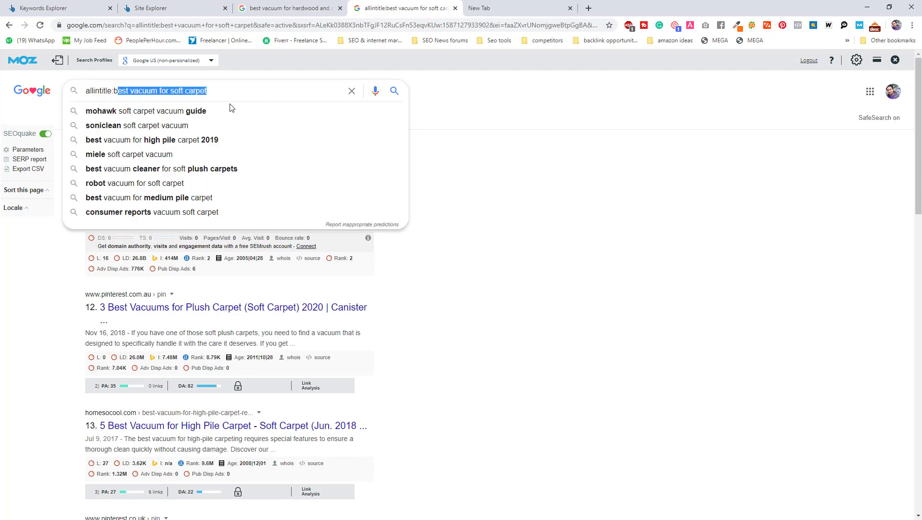
click(556, 165)
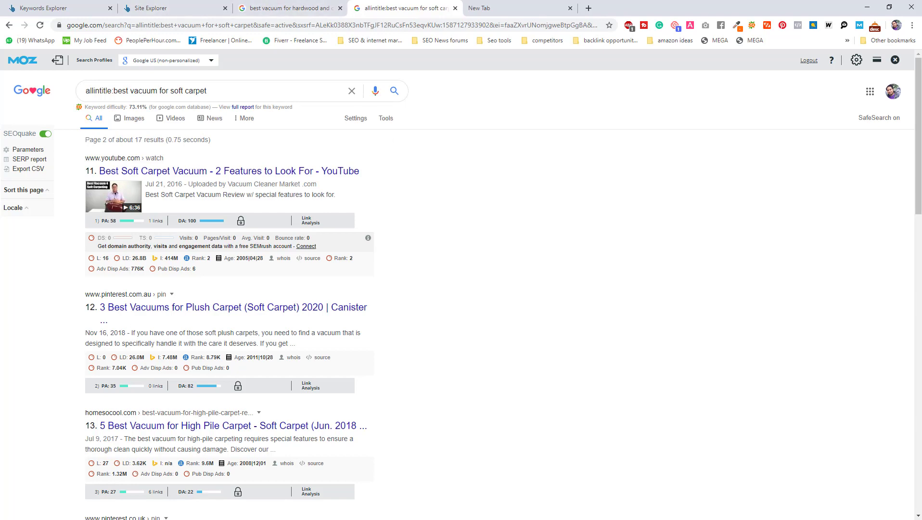
key(alt+Tab)
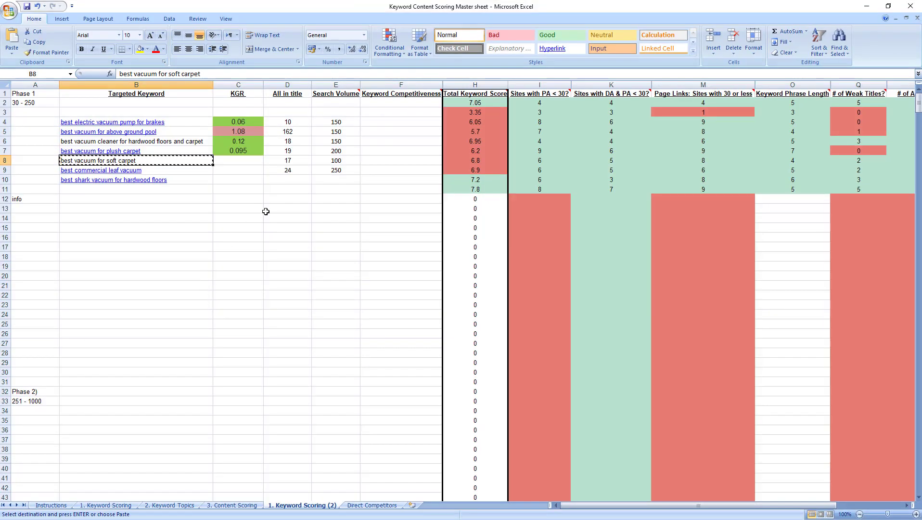
- Switch to Calculator, clear the previous result and divide the soft carpet keyword's allintitle count by its search volume: 17 ÷ 100
click(293, 162)
click(341, 159)
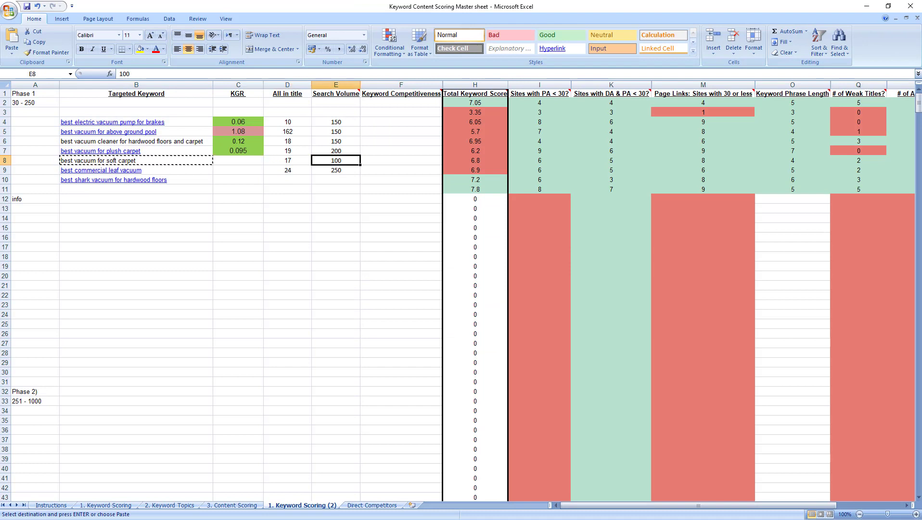
key(alt+Tab)
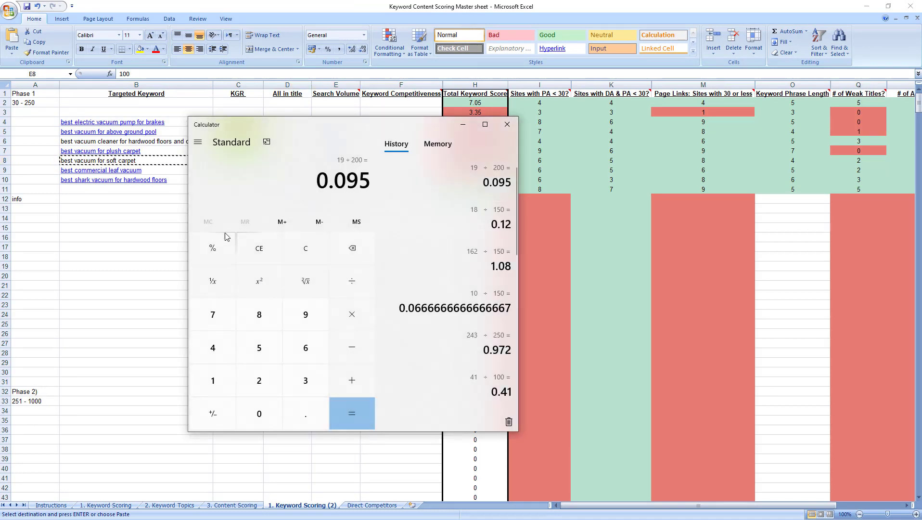
click(259, 261)
drag(358, 123, 596, 73)
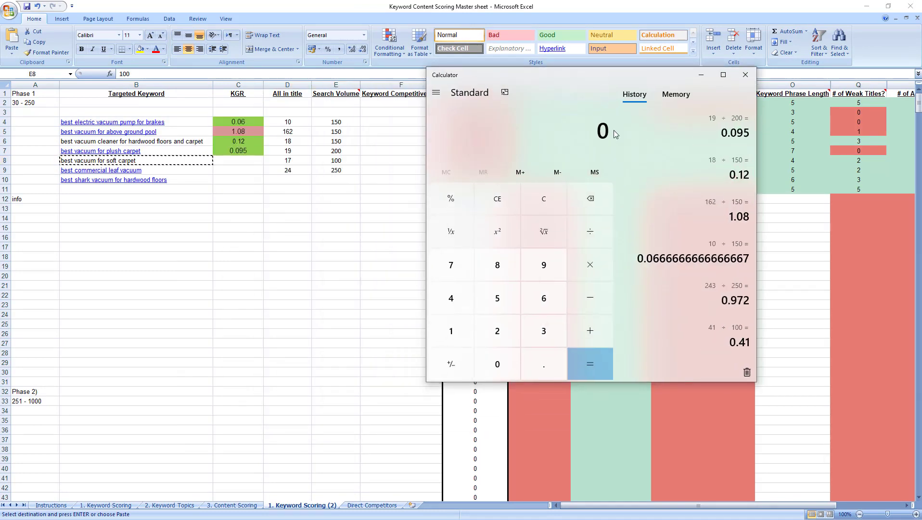
text(17)
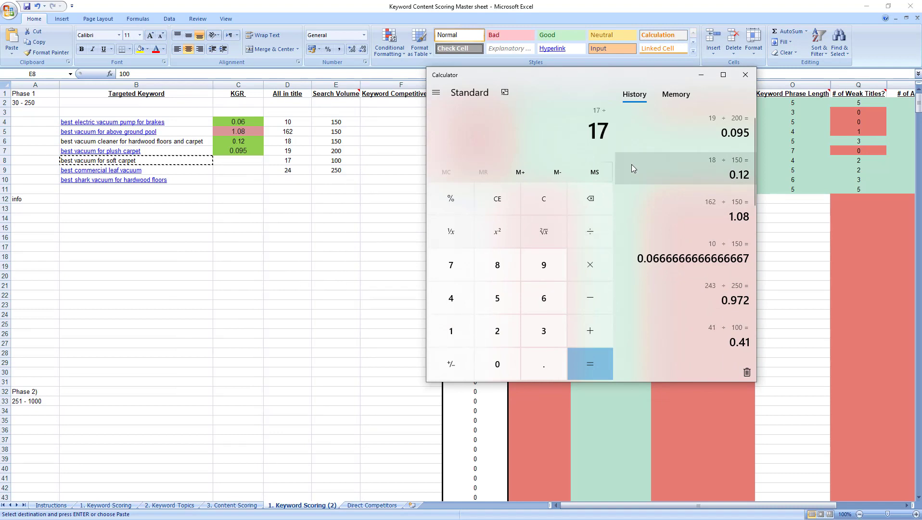
text(/100)
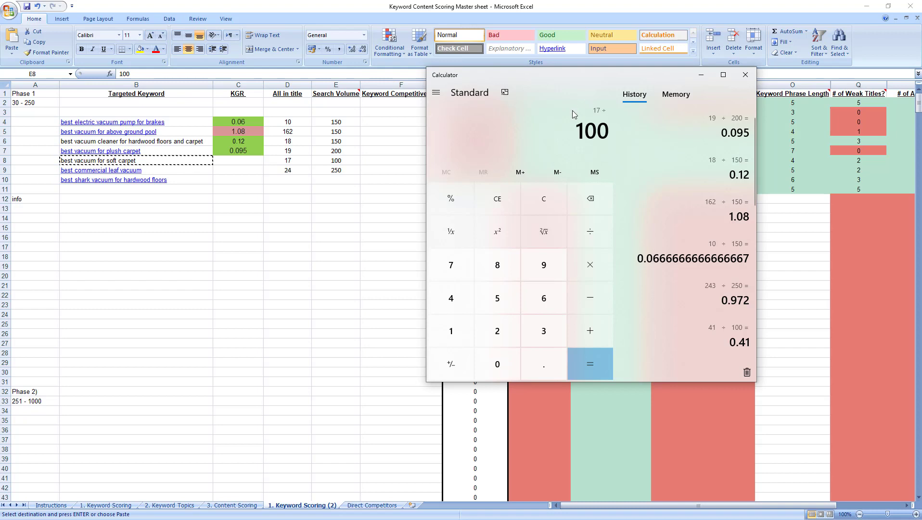
click(598, 368)
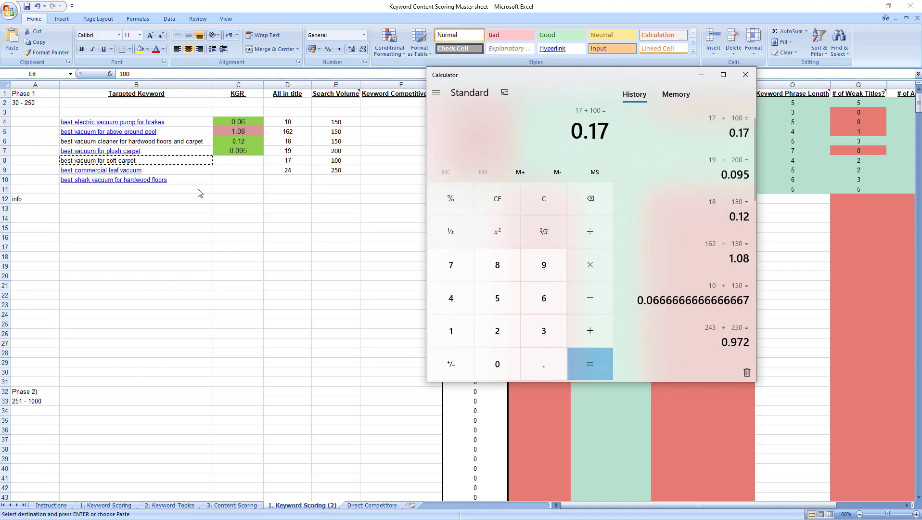
- Return to the Excel workbook and enter 0.17 as the KGR for "best vacuum for soft carpet" in cell C8
click(236, 163)
click(236, 161)
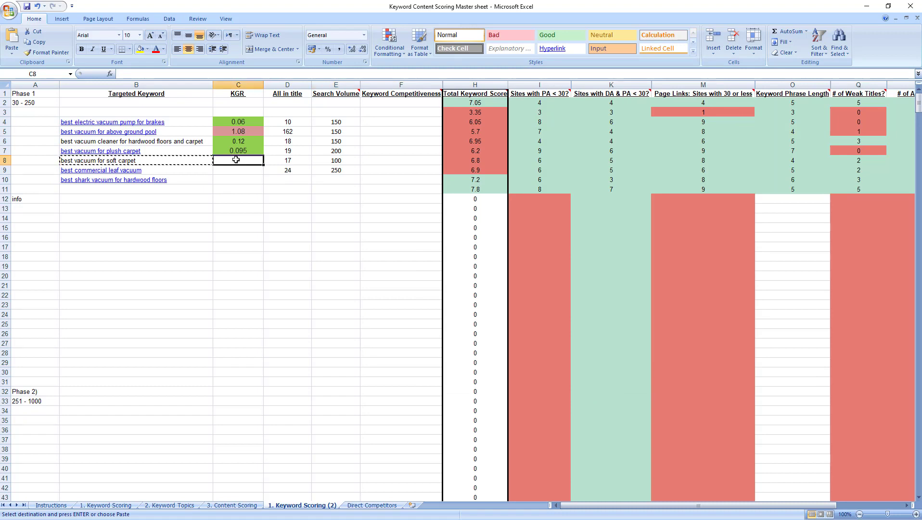
text(0.17)
click(243, 223)
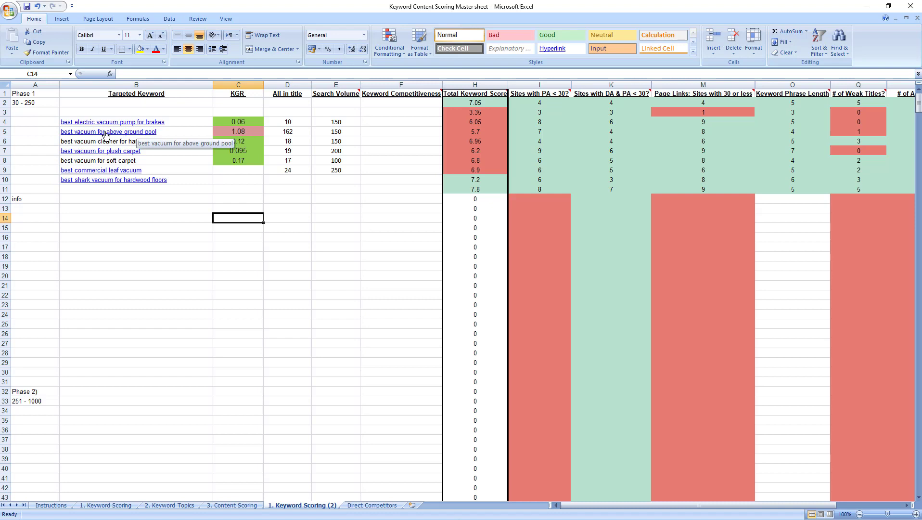
click(239, 131)
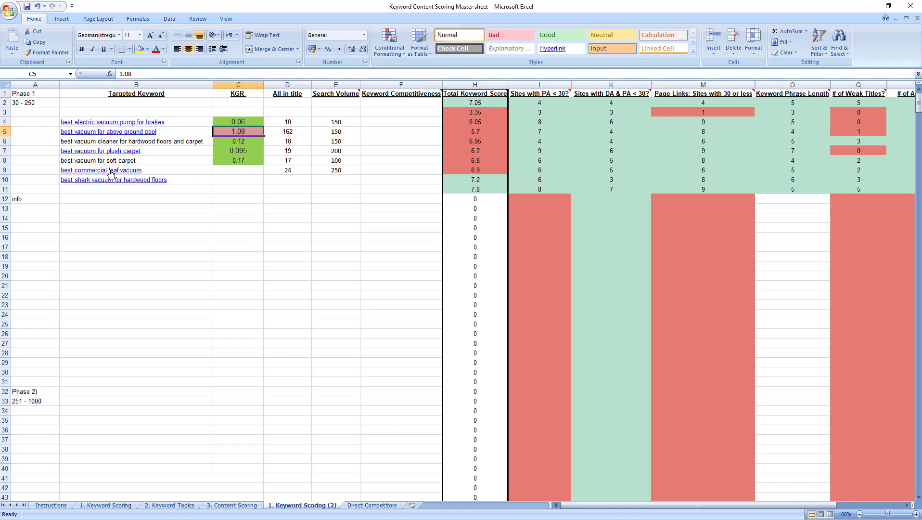
- Copy the keyword in cell B9 and use it in the browser's existing Google search to search "allintitle:best commercial leaf vacuum"
click(153, 172)
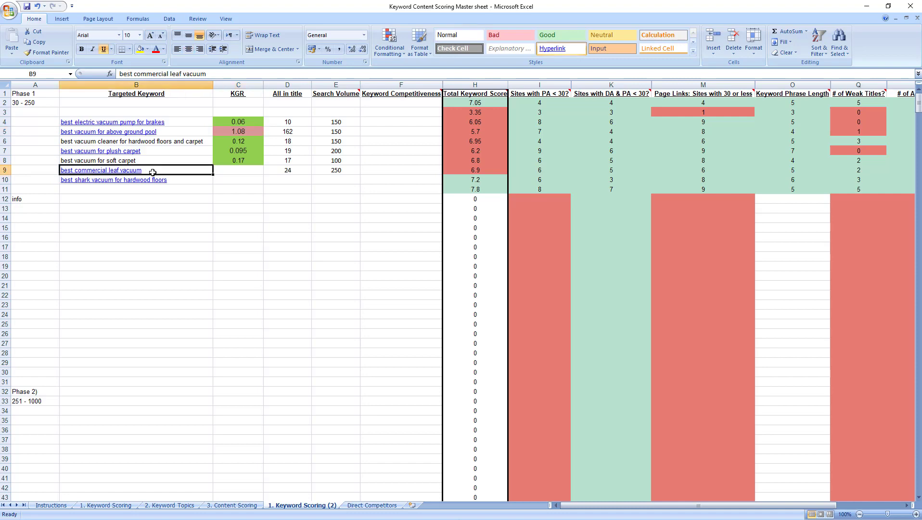
key(ctrl+c)
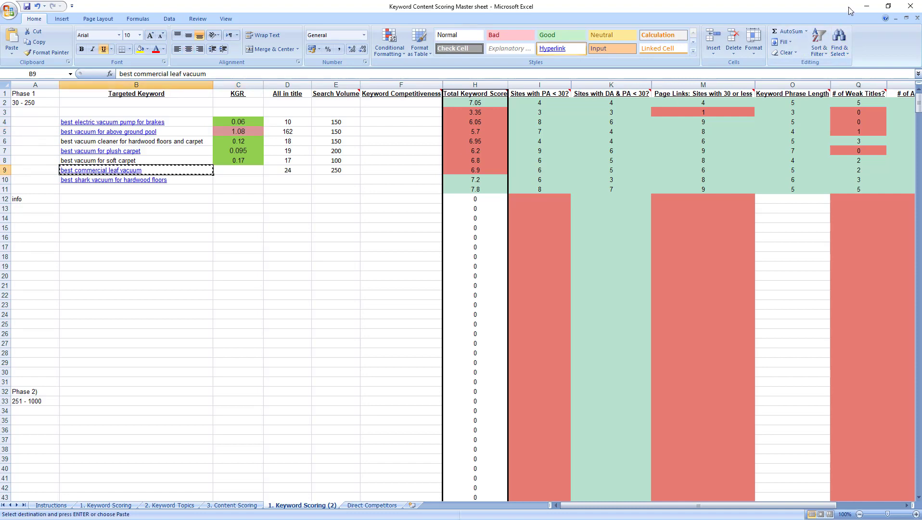
click(867, 6)
click(416, 6)
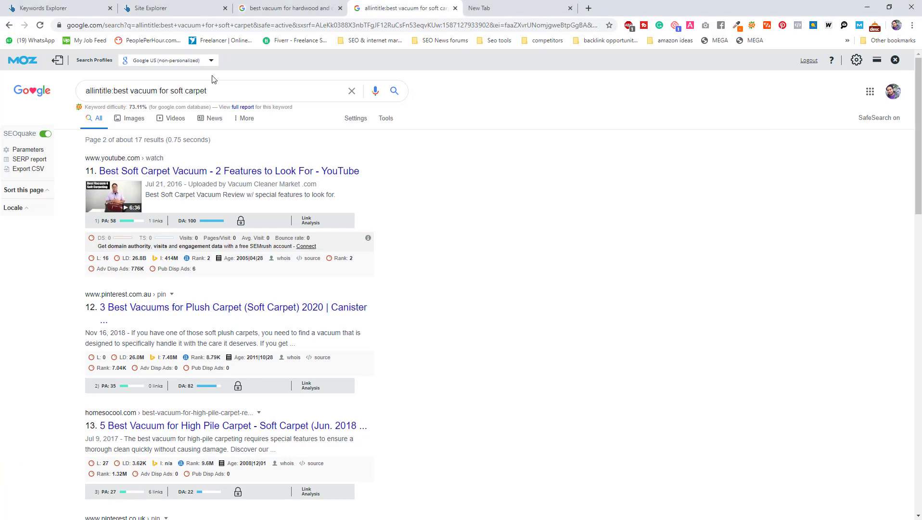
drag(231, 93, 113, 93)
key(ctrl+v)
key(Return)
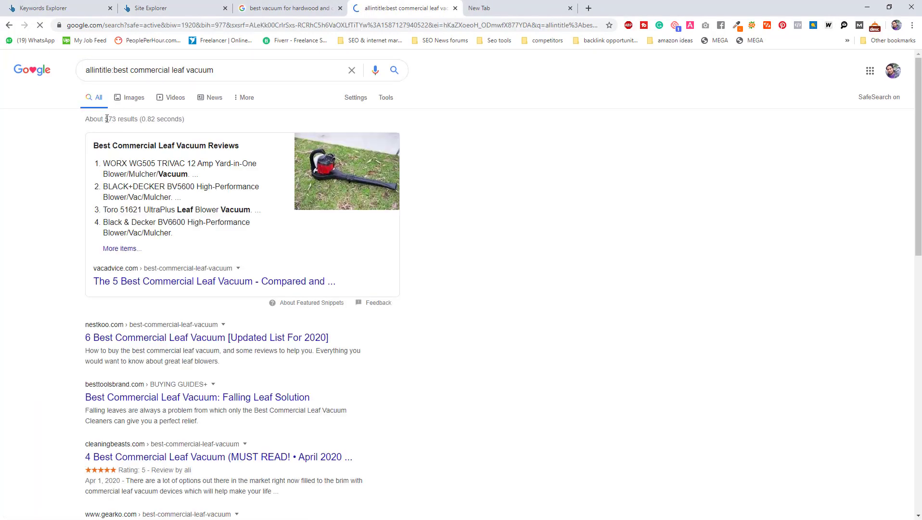
- Open the second page of the allintitle results for "best commercial leaf vacuum" to check the result count
scroll(130, 79, down, 10)
scroll(227, 337, down, 5)
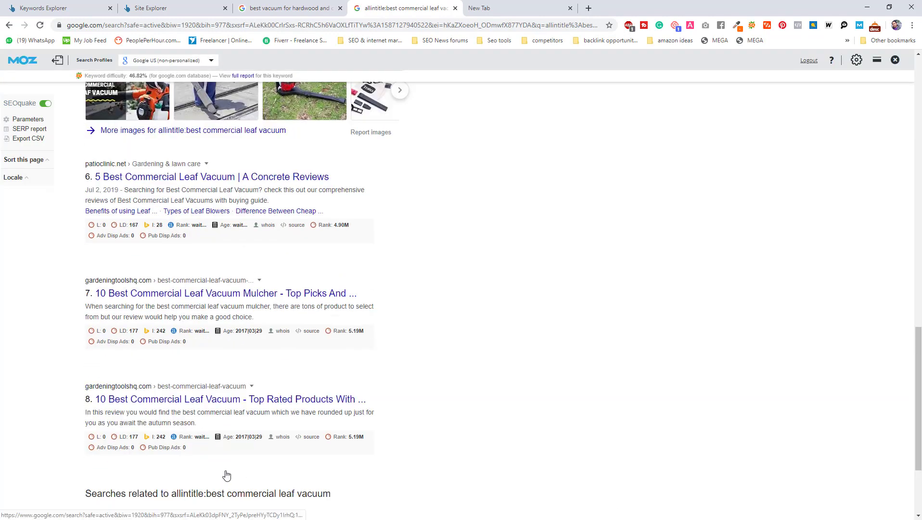
scroll(315, 463, down, 4)
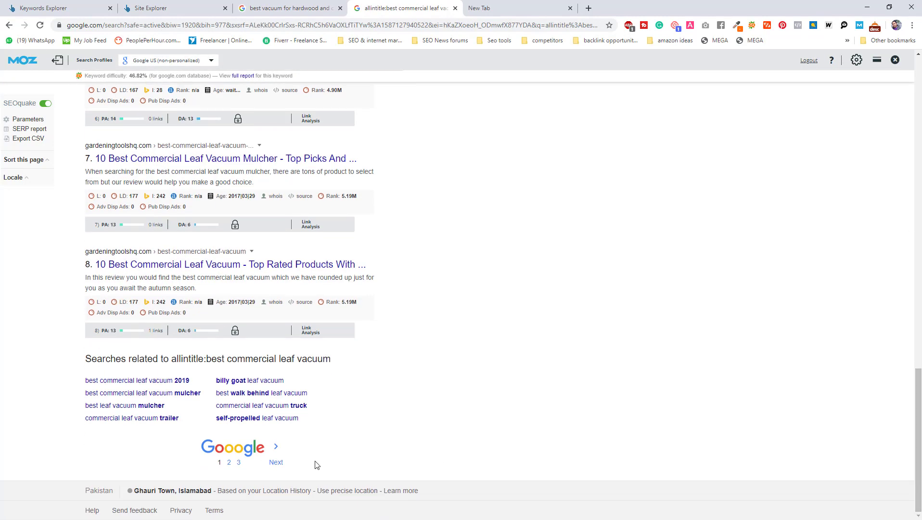
click(231, 464)
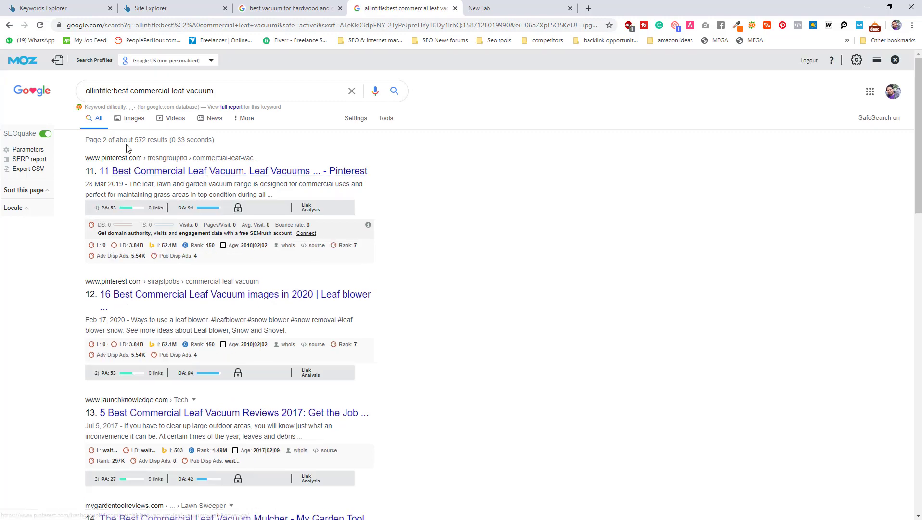
click(268, 7)
click(132, 4)
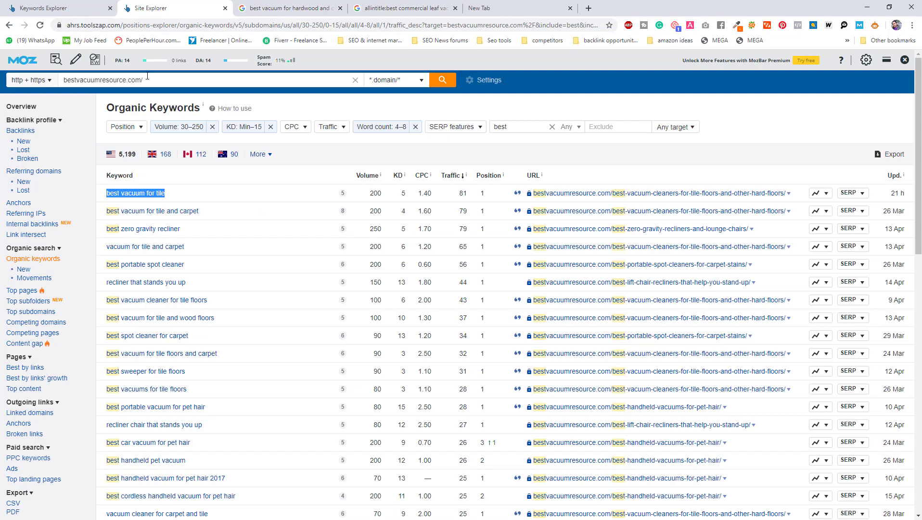
click(403, 7)
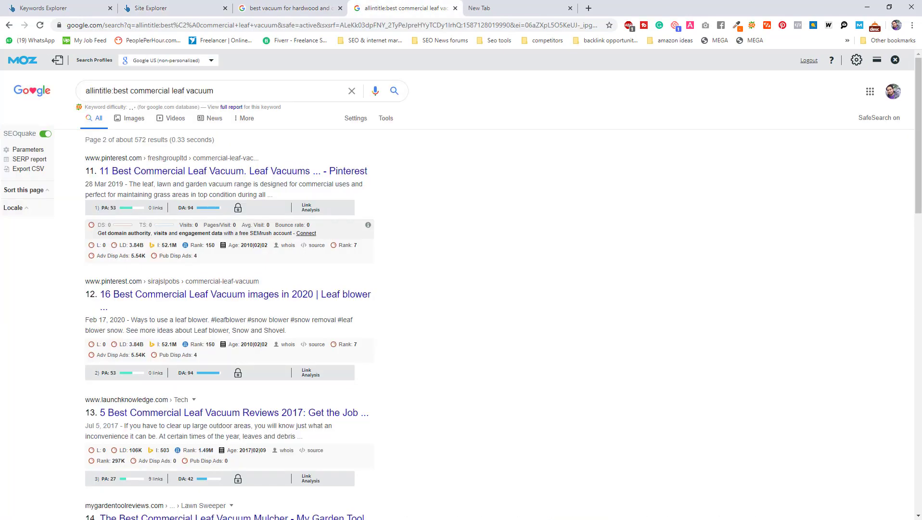
key(alt+Tab)
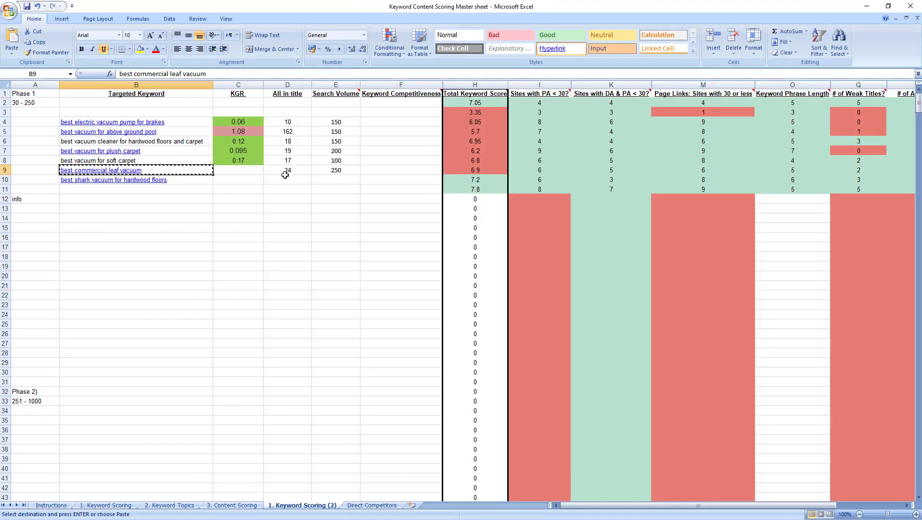
click(233, 170)
click(203, 169)
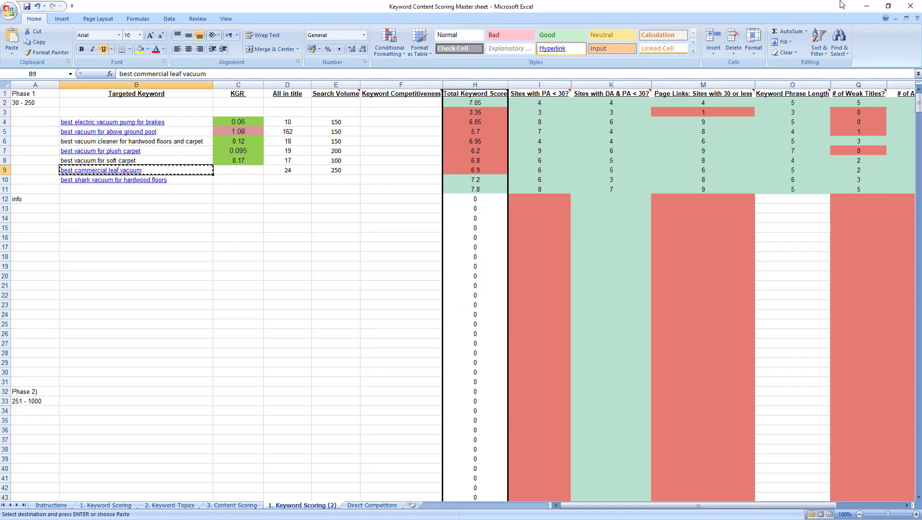
click(866, 6)
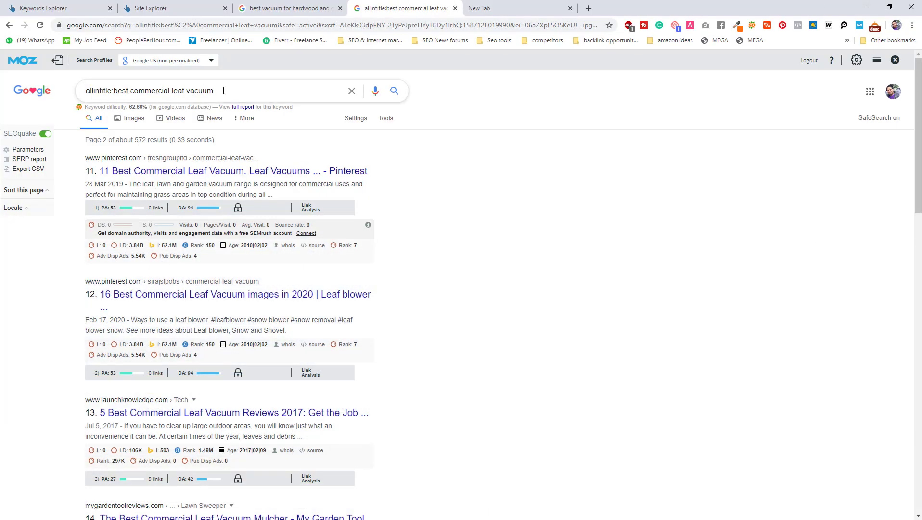
- Rerun the allintitle search for "best commercial leaf vacuum" and check the result count on its third page
drag(223, 90, 115, 103)
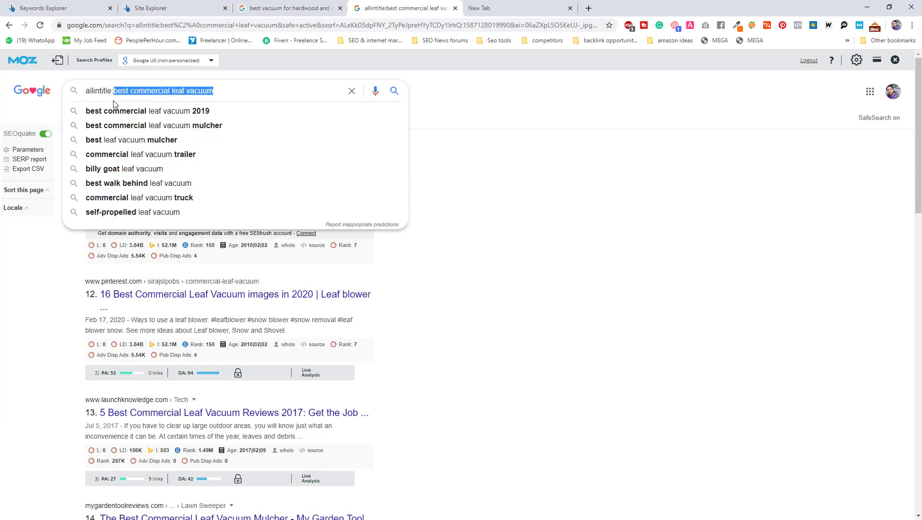
key(Return)
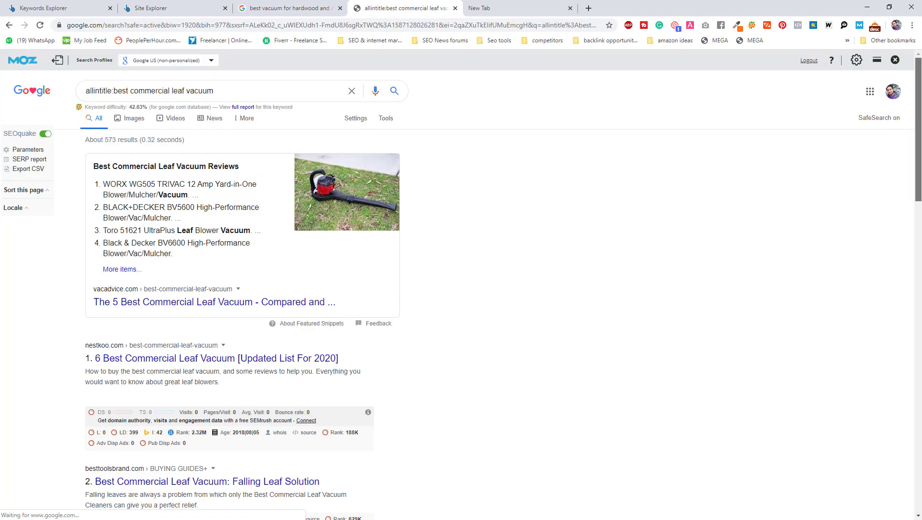
drag(918, 184, 919, 501)
click(230, 463)
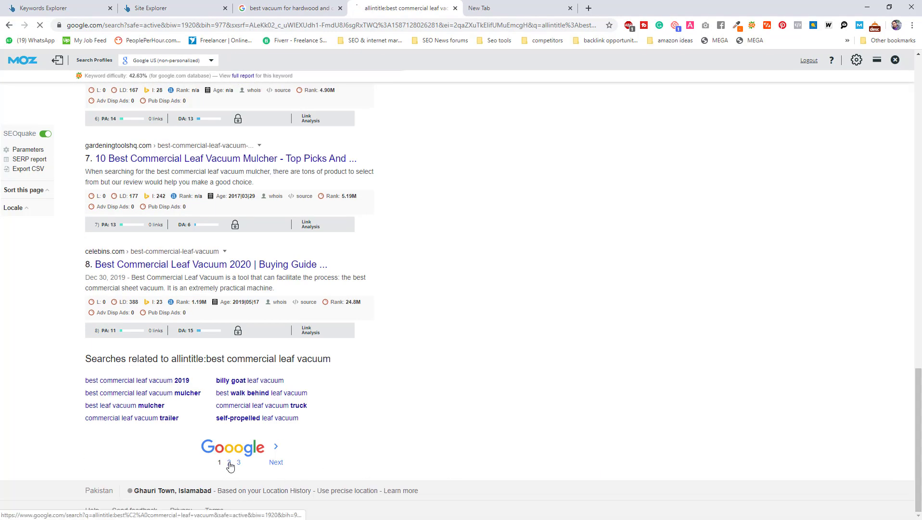
scroll(434, 429, down, 15)
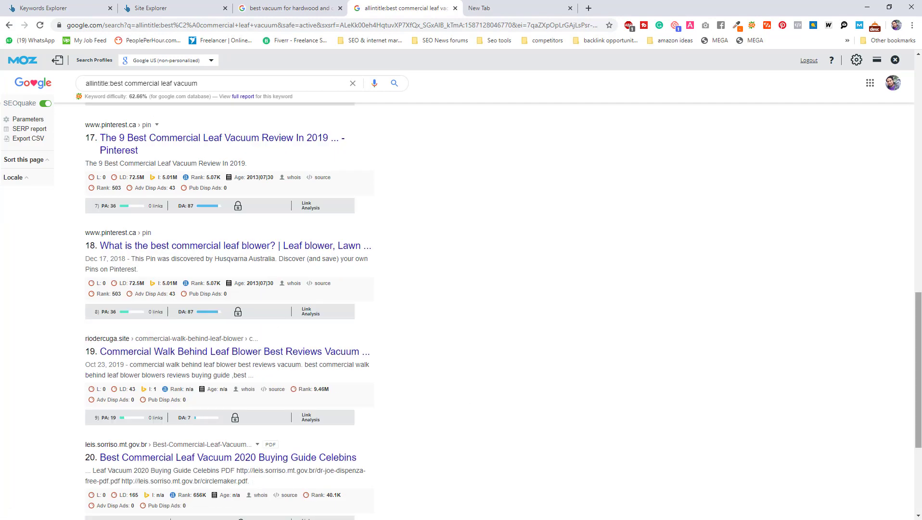
scroll(895, 415, down, 4)
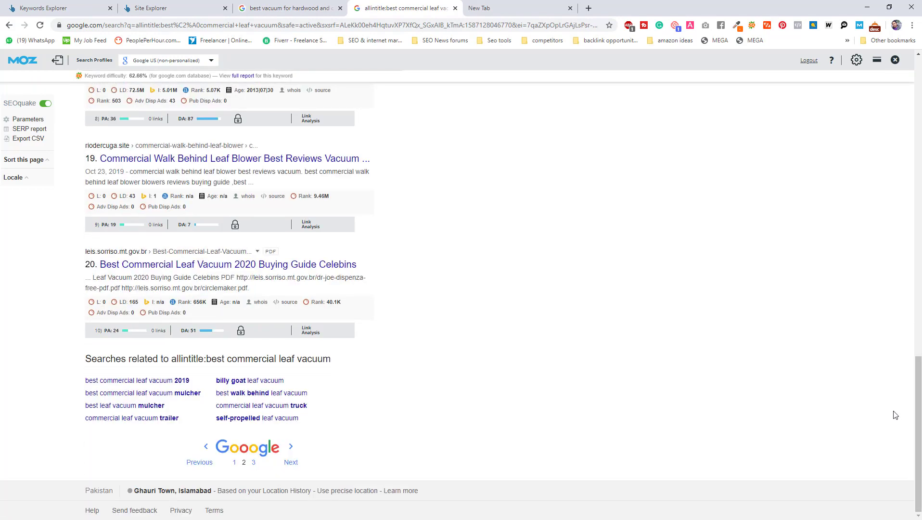
click(253, 463)
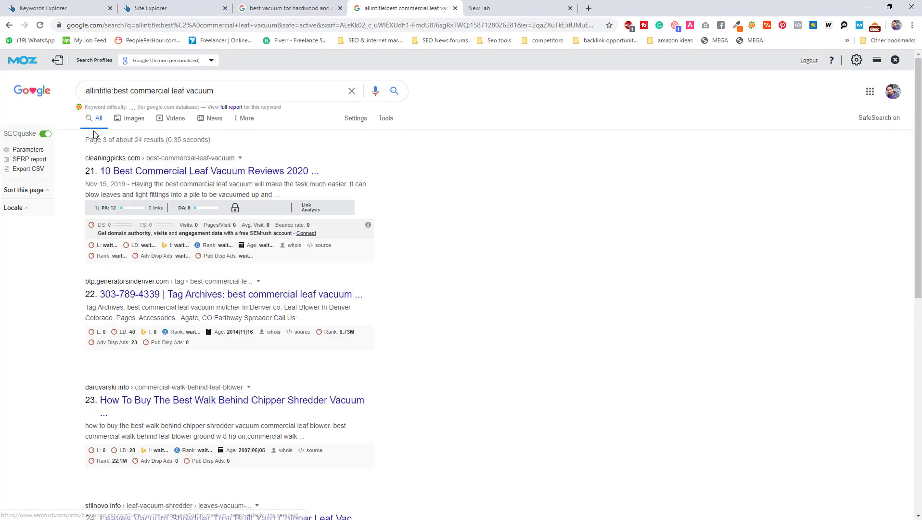
drag(90, 137, 169, 140)
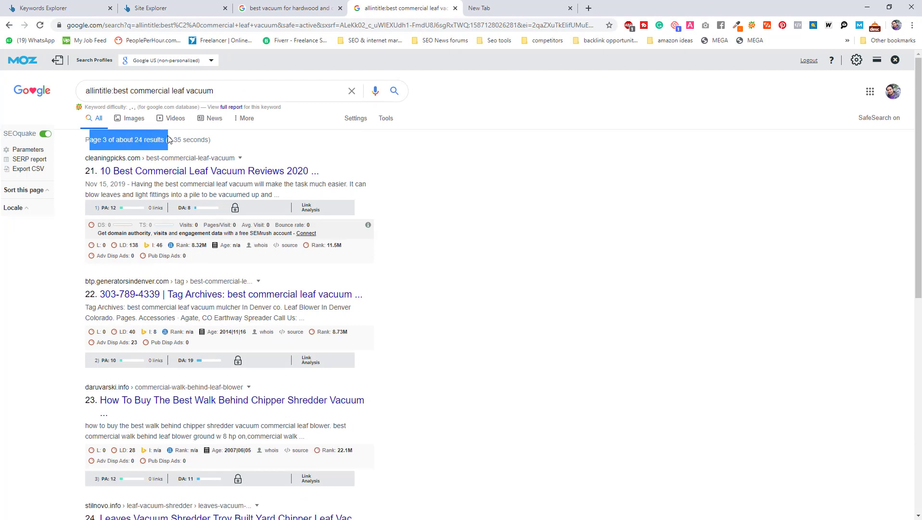
- Switch to Calculator and divide the commercial leaf vacuum keyword's allintitle count by its search volume: 24 ÷ 250
click(305, 6)
key(alt+Tab)
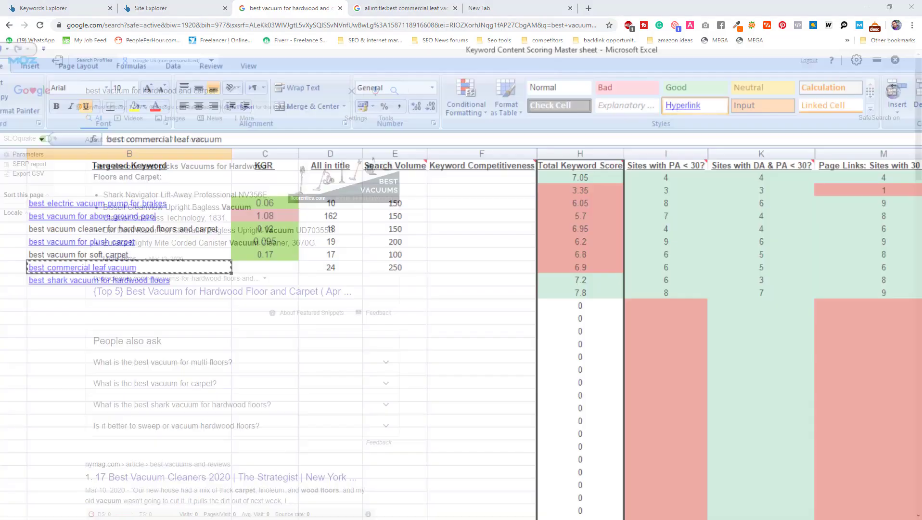
click(284, 170)
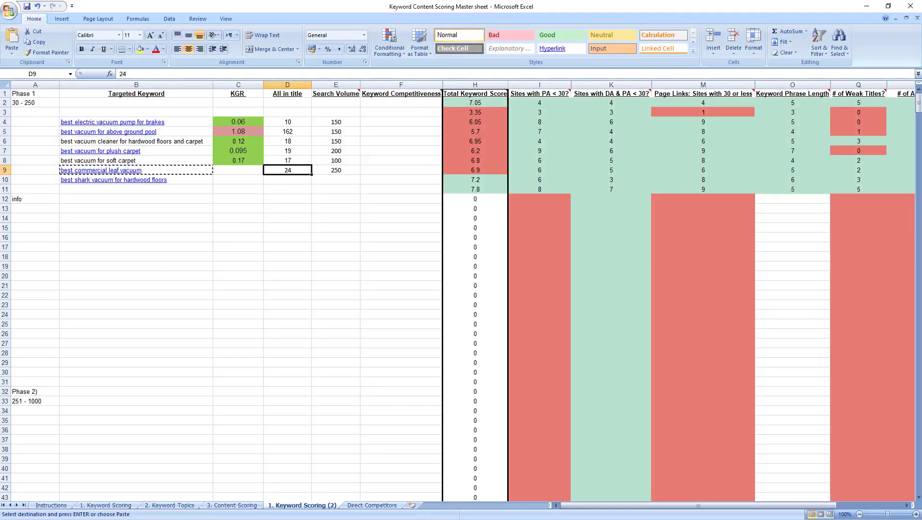
key(alt+Tab)
click(510, 200)
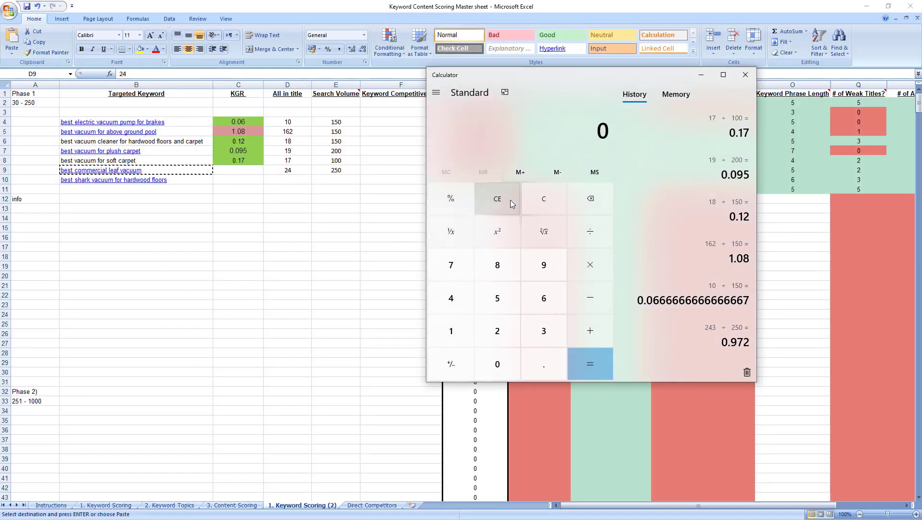
text(24/)
text(250)
key(Return)
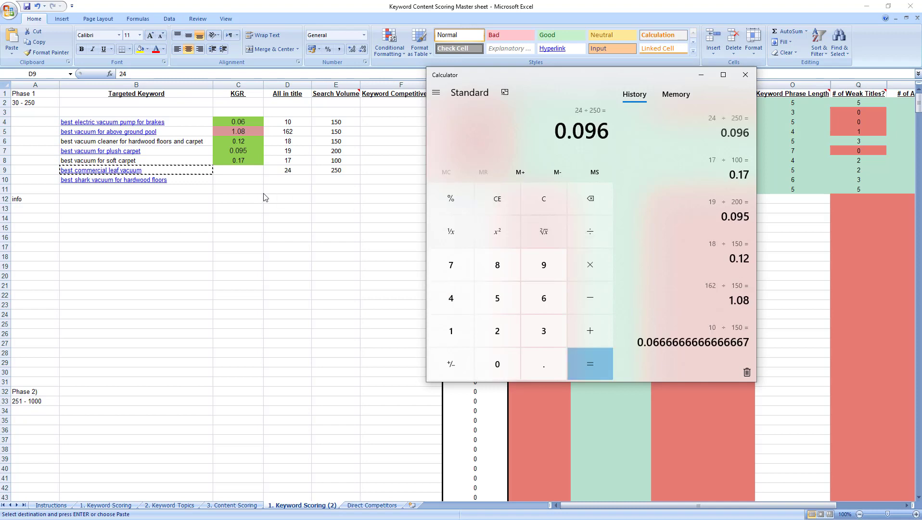
- Return to the Excel workbook and enter 0.096 as the KGR for "best commercial leaf vacuum" in cell C9
key(alt+Tab)
click(243, 169)
text(0.)
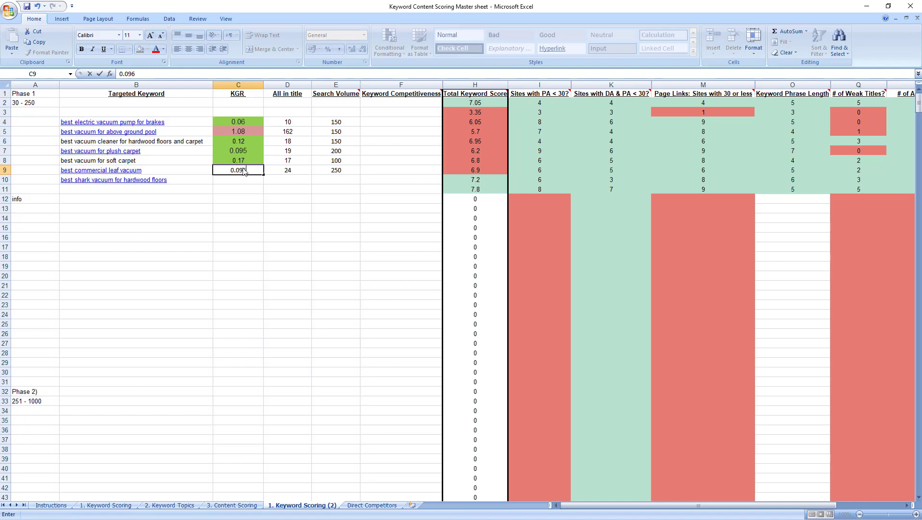
text(096)
click(222, 209)
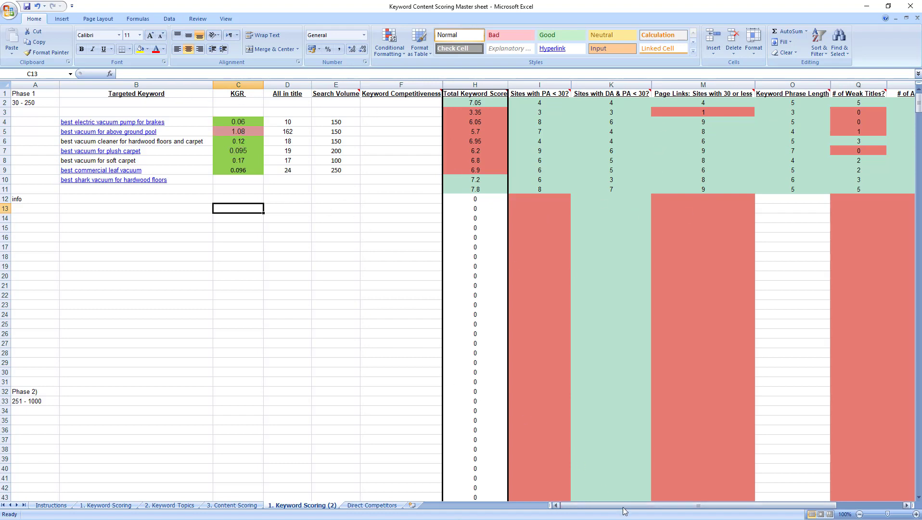
- Clear the score values in rows 8 and 9 from the Total Keyword Score column onwards
drag(628, 505, 671, 511)
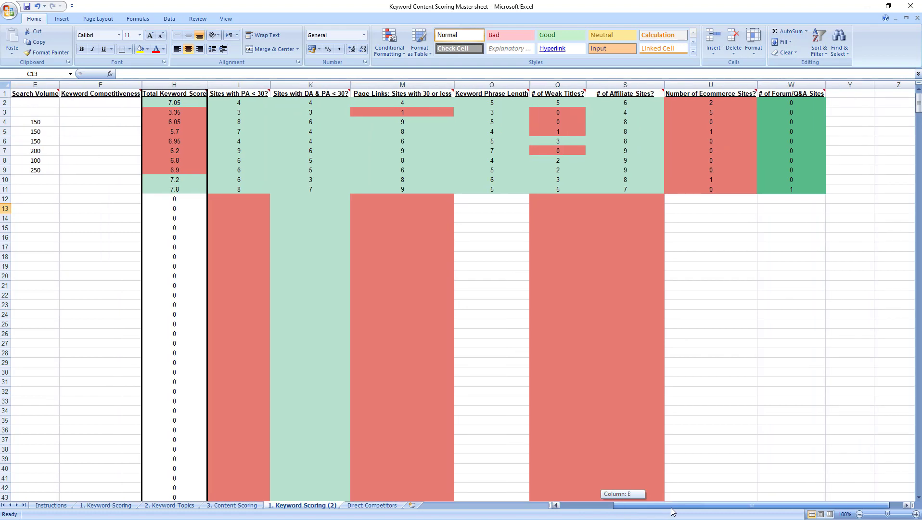
drag(672, 511, 635, 509)
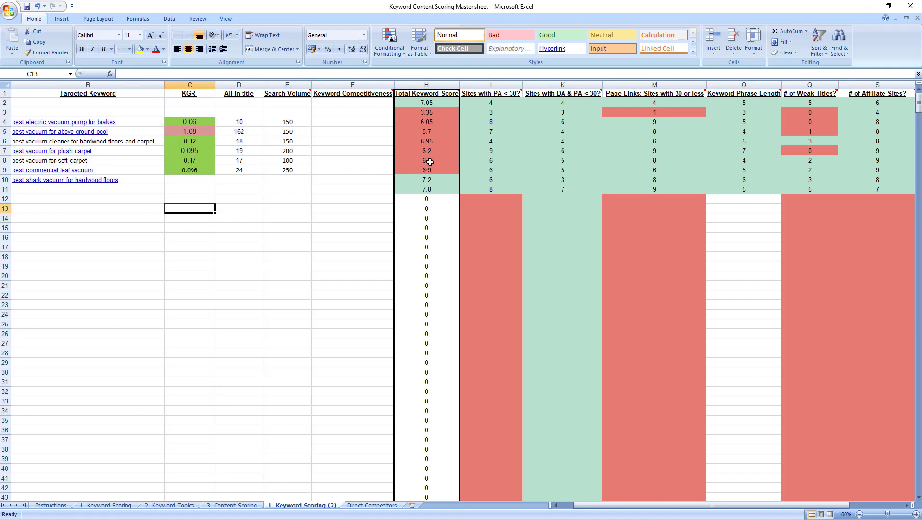
drag(429, 161, 896, 168)
key(Delete)
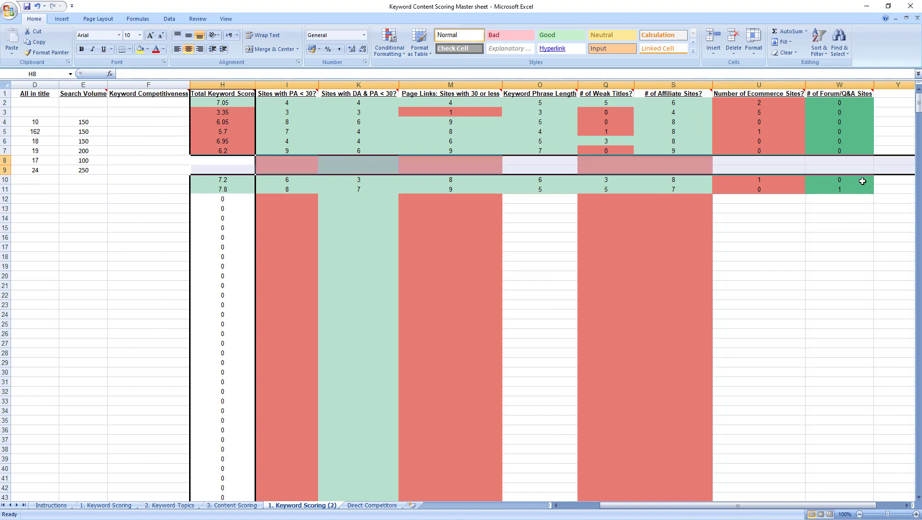
- Copy the keyword "best vacuum for soft carpet" from cell B8
drag(699, 508, 553, 503)
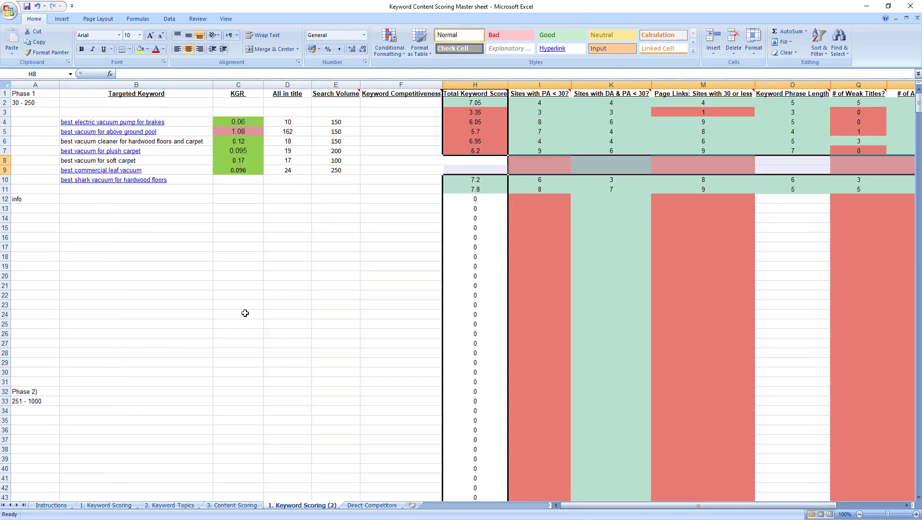
click(208, 166)
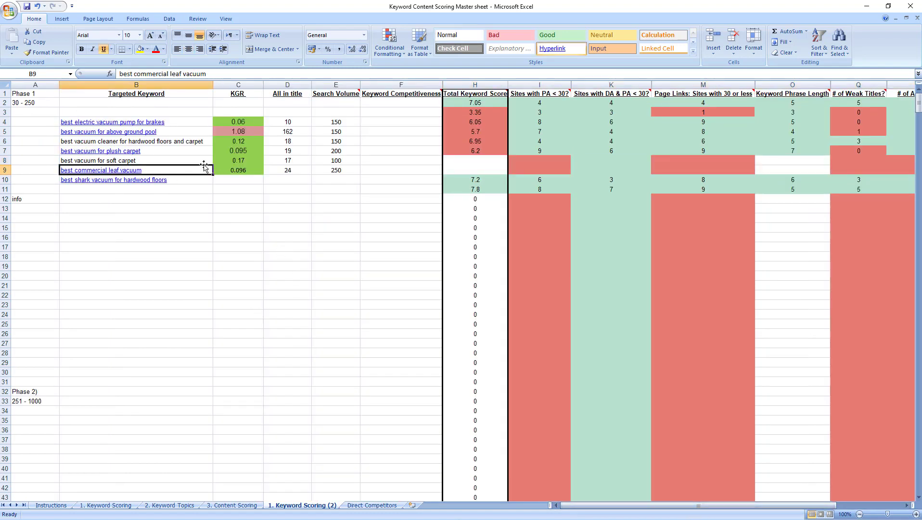
click(204, 163)
key(ctrl+c)
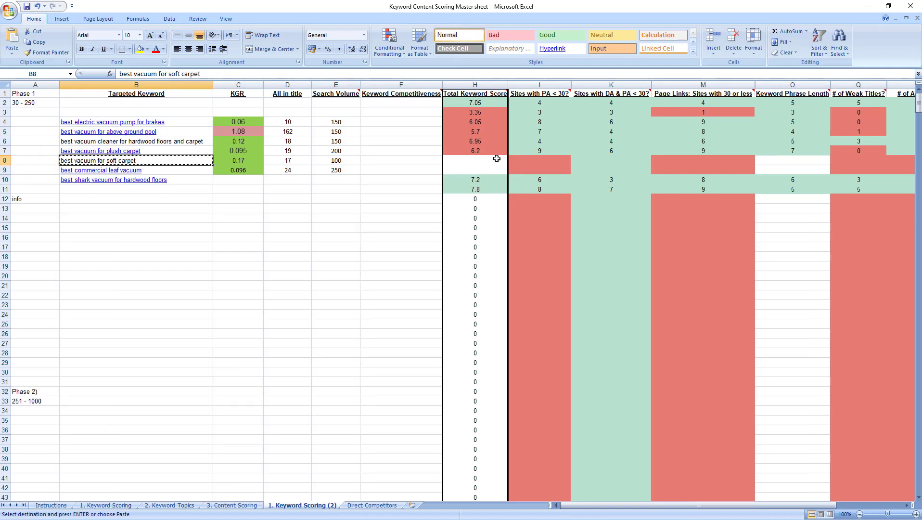
- Switch to Chrome and search Google for "best vacuum for soft carpet", completing the robot check
click(866, 6)
click(377, 8)
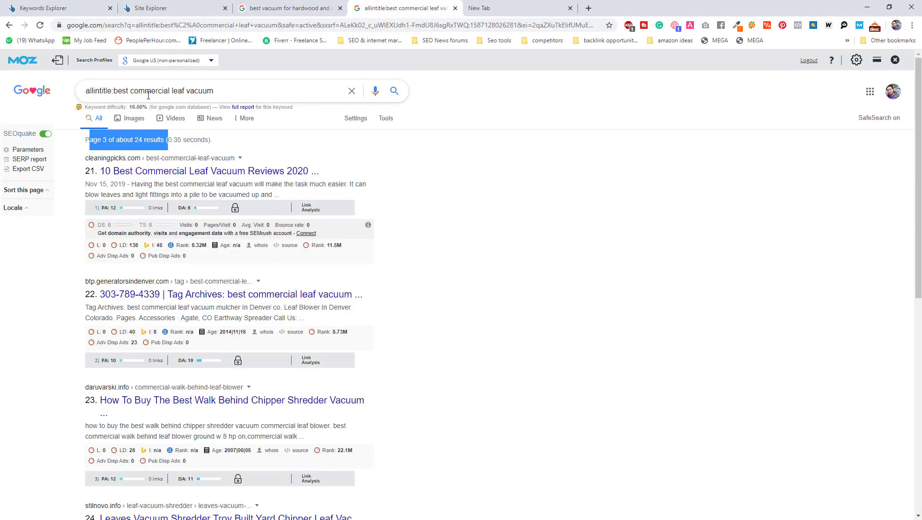
click(289, 8)
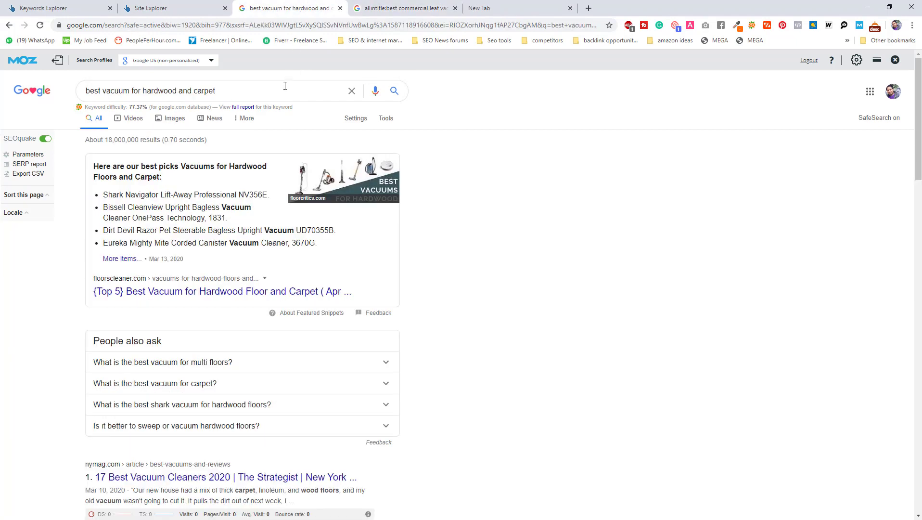
click(284, 87)
key(ctrl+a)
key(ctrl+v)
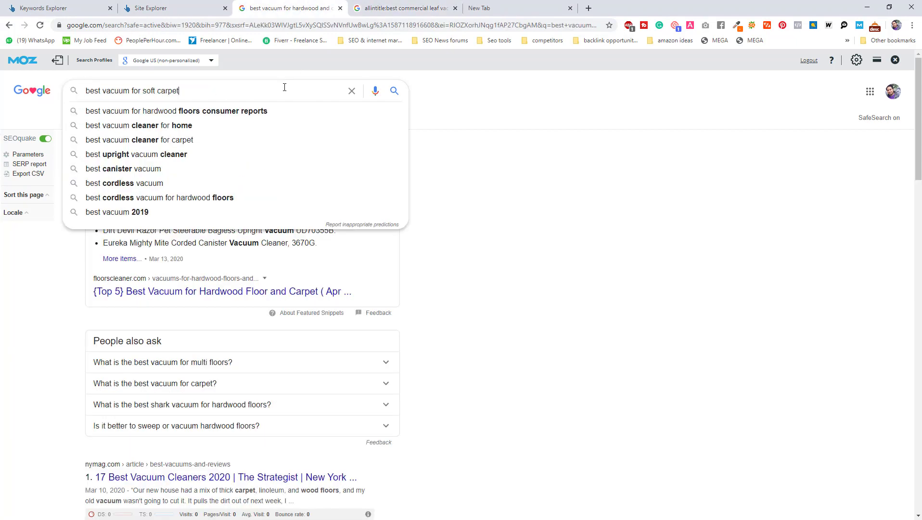
key(Return)
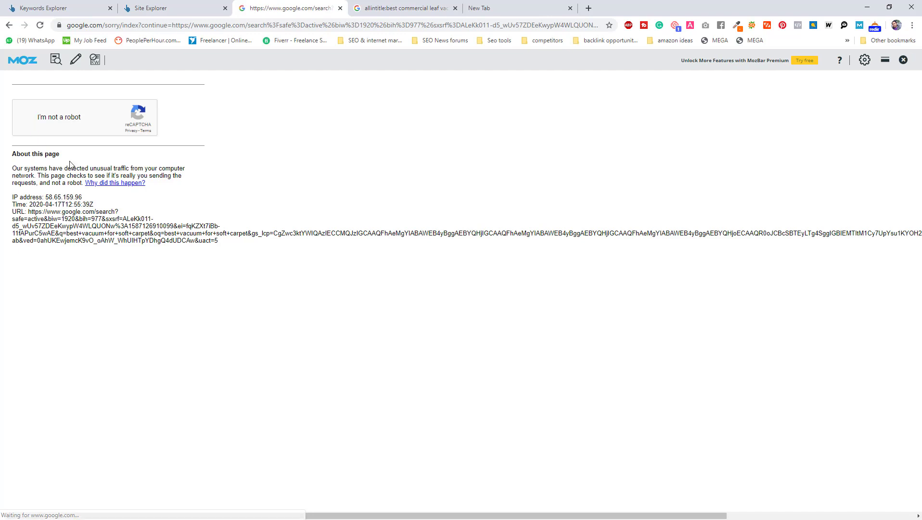
click(25, 117)
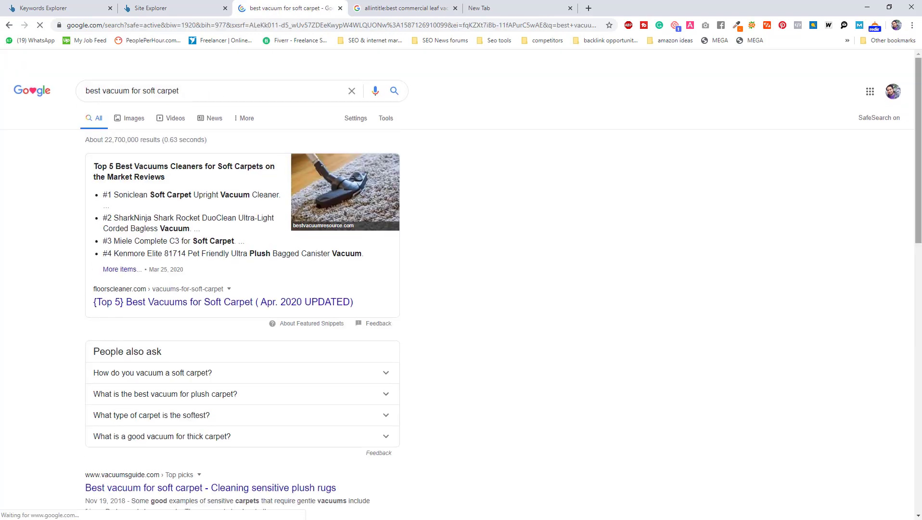
- Return to the Excel workbook and review the scoring columns, starting with the sites with PA < 30
key(alt+Tab)
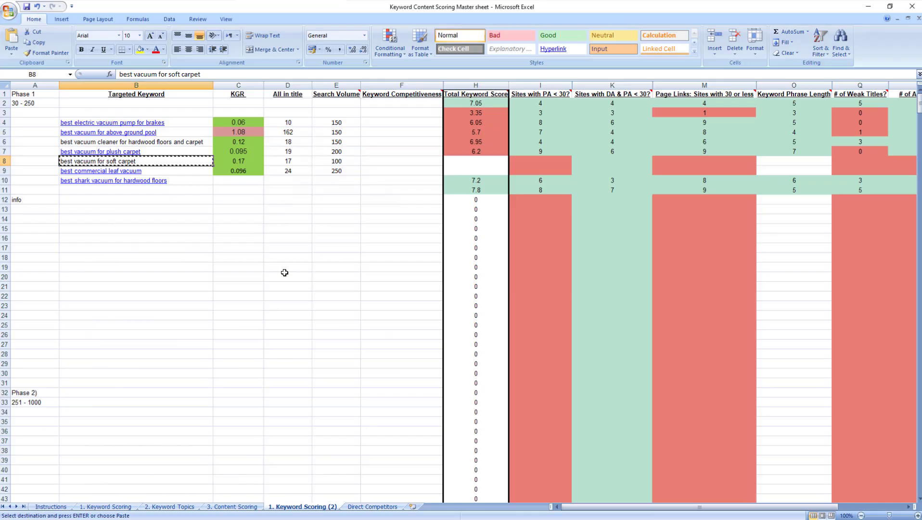
drag(595, 508, 627, 508)
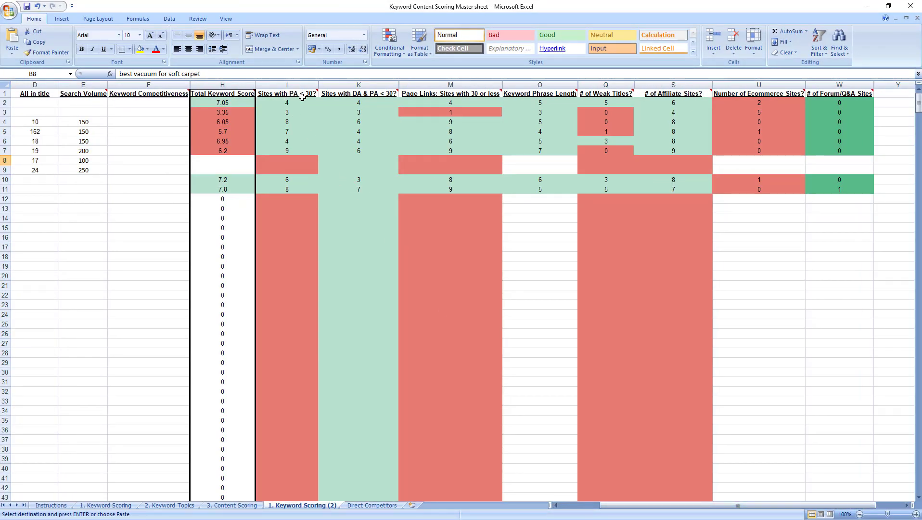
mouse_move(344, 91)
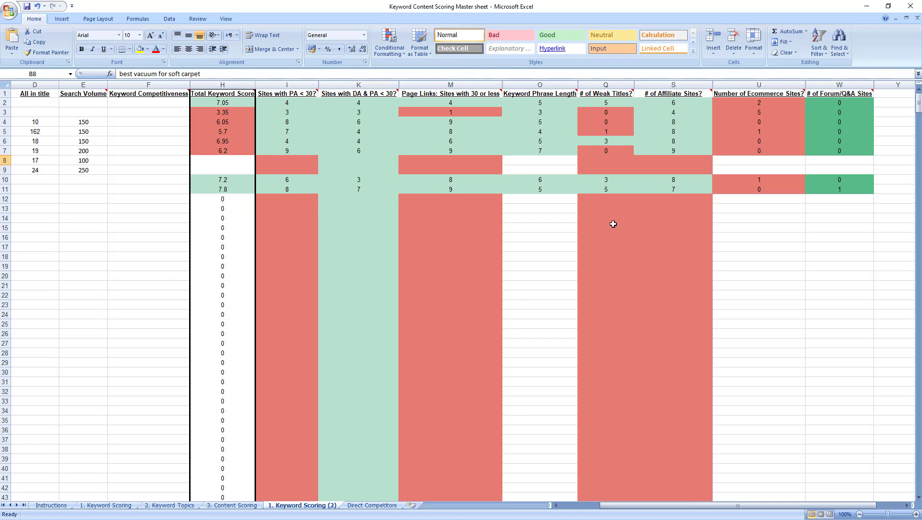
- Switch to Chrome and examine the PA and DA of each first-page result for "best vacuum for soft carpet"
click(874, 5)
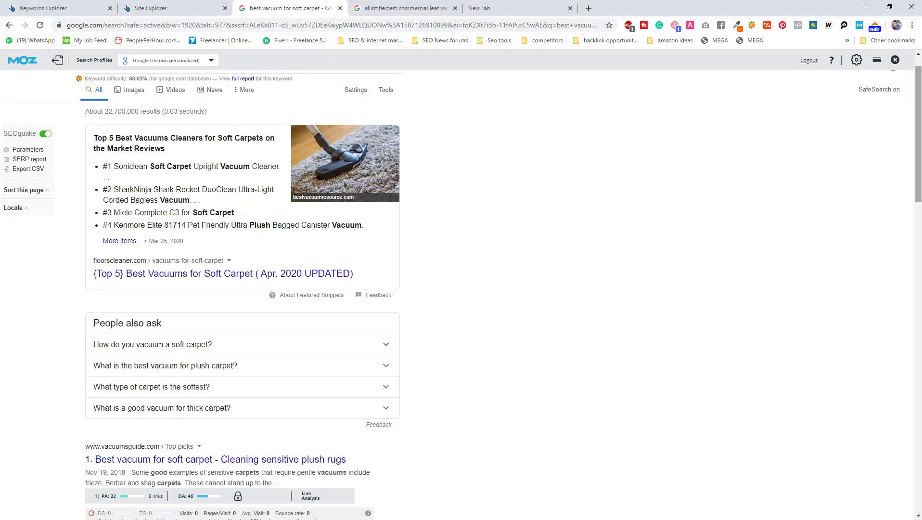
scroll(462, 289, down, 1)
scroll(462, 289, down, 2)
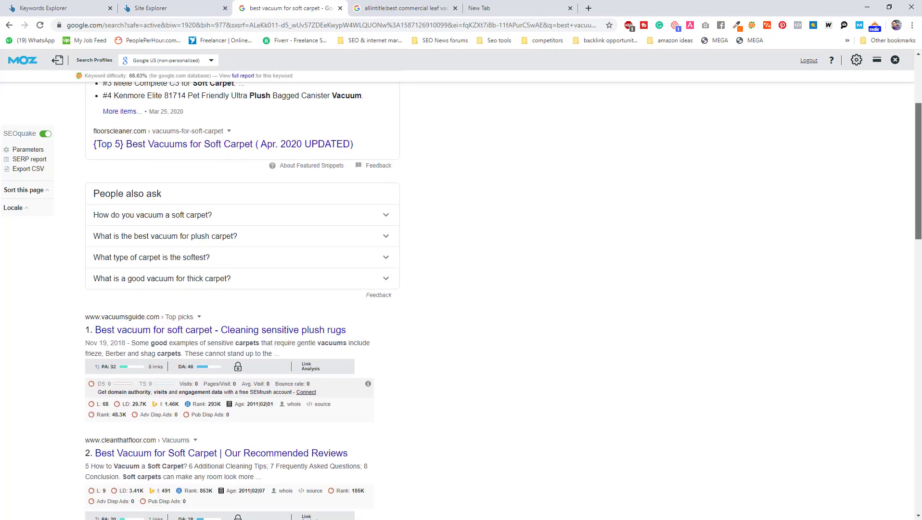
scroll(462, 289, down, 1)
scroll(807, 228, down, 2)
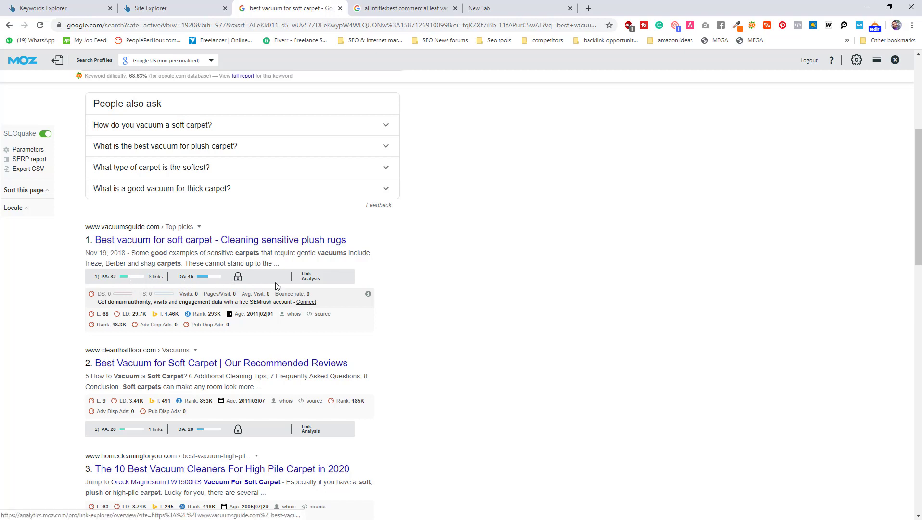
key(alt+Tab)
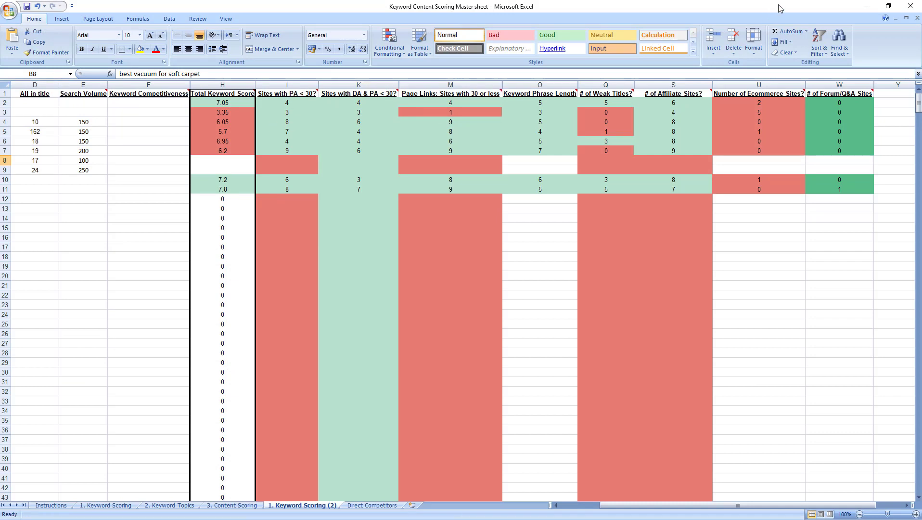
click(866, 6)
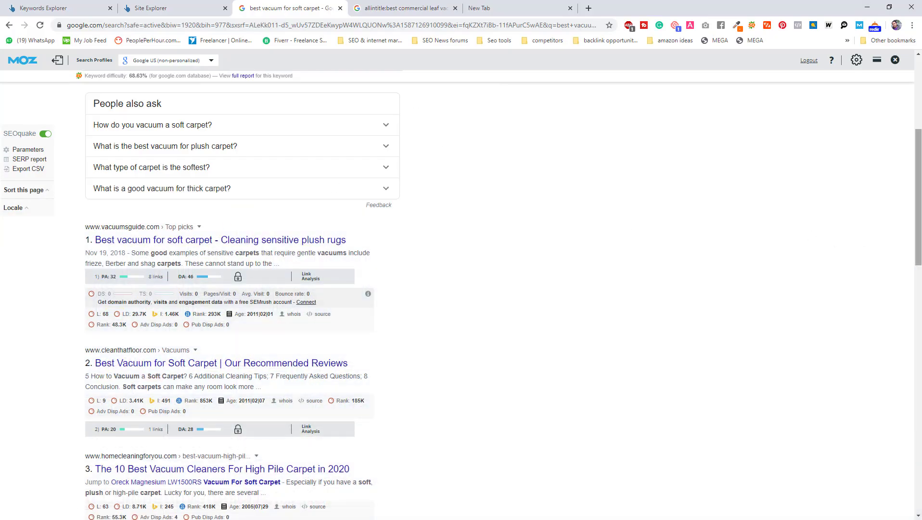
scroll(467, 220, up, 3)
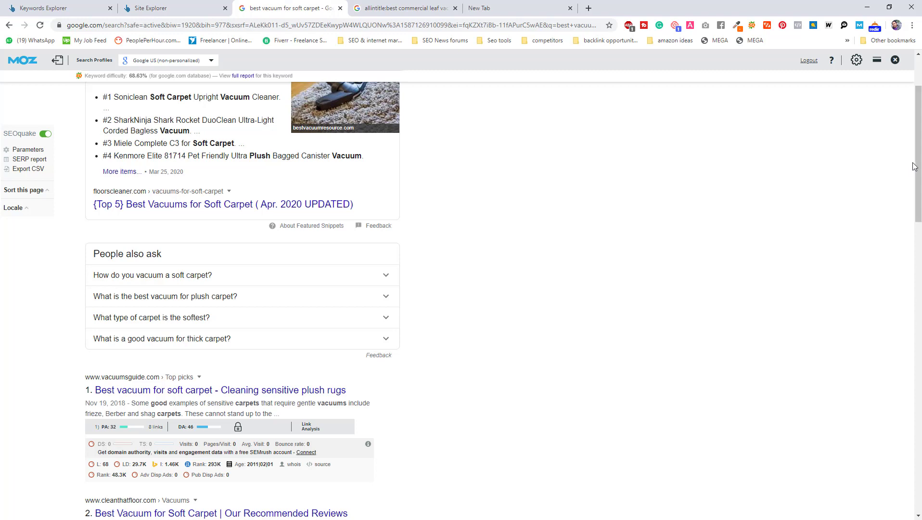
scroll(467, 220, down, 3)
scroll(570, 313, down, 4)
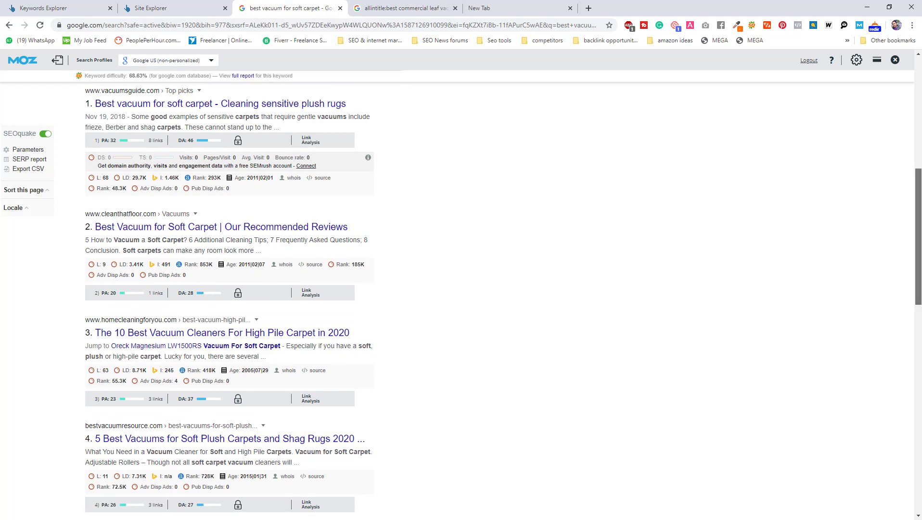
drag(918, 233, 917, 426)
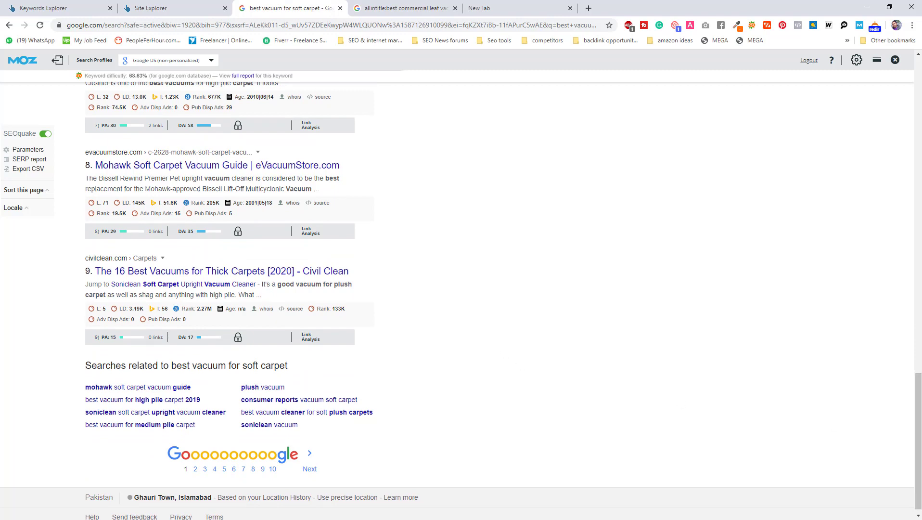
- Switch to Excel and enter 7 as the number of sites with PA < 30 for "best vacuum for soft carpet" in cell I8
key(alt+Tab)
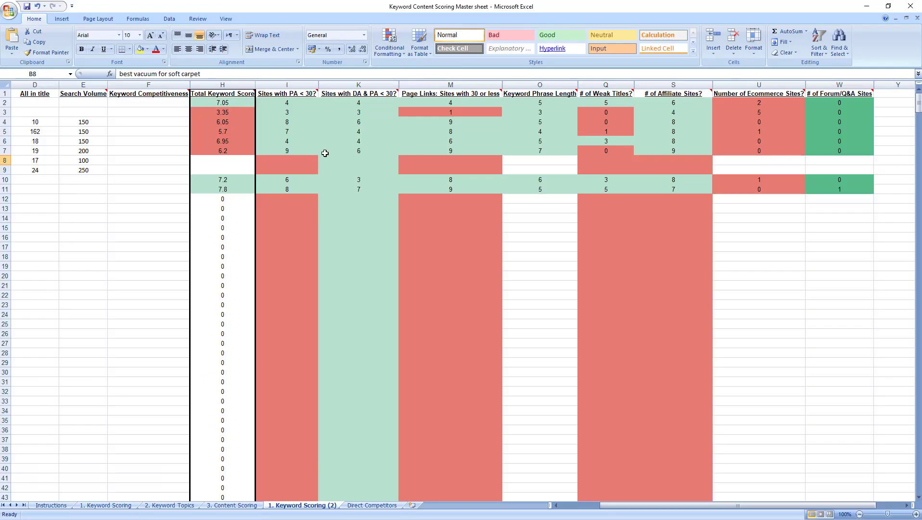
click(298, 158)
text(7)
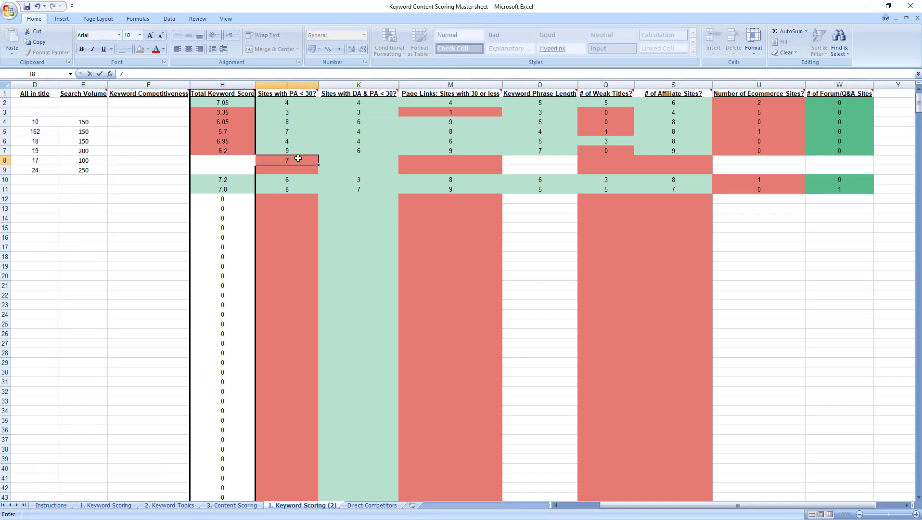
click(350, 235)
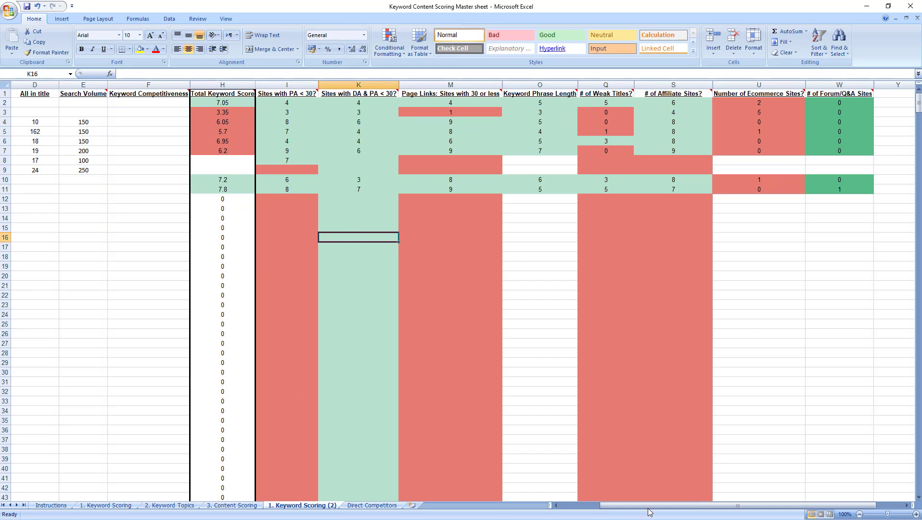
- Undo the I8 entry and the clearing of the score values in rows 8 and 9
drag(649, 507, 620, 506)
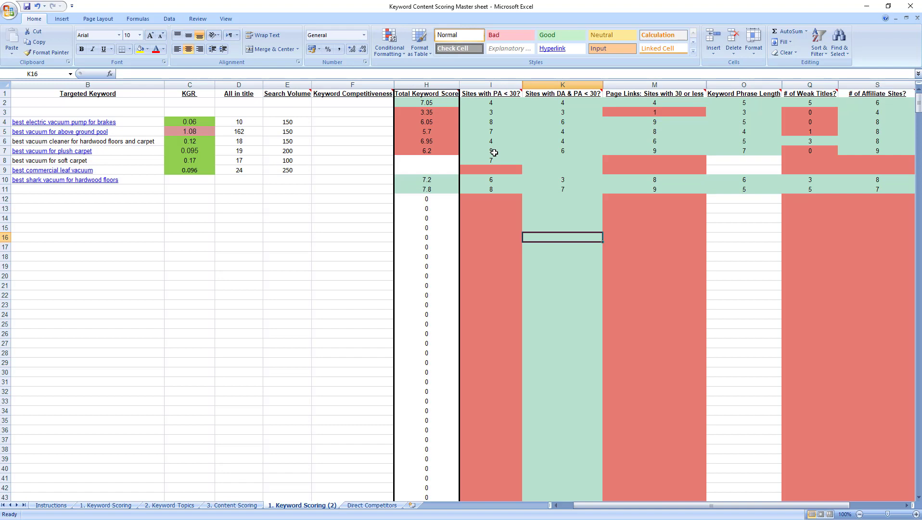
click(493, 159)
key(ctrl+v)
click(492, 169)
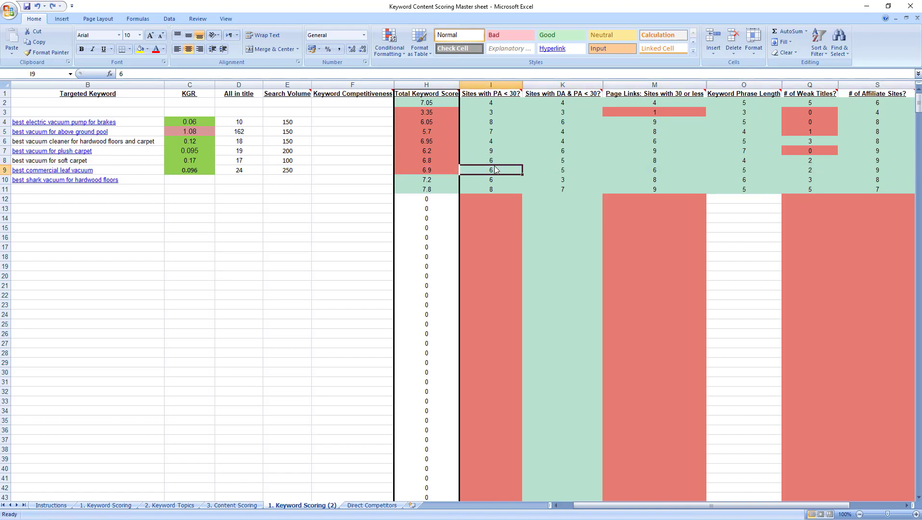
- Set the count of sites with PA < 30 in cell I8 to 7
click(500, 162)
text(7)
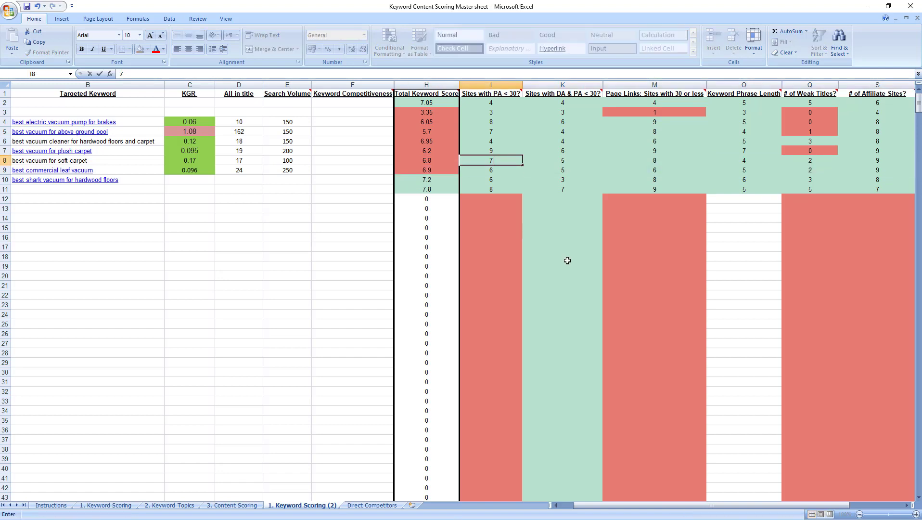
click(564, 256)
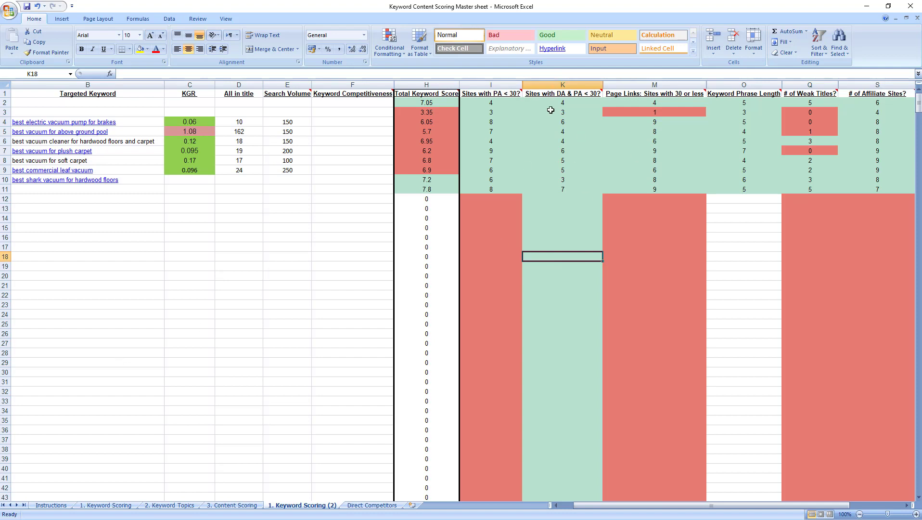
- Switch to the Google results for "best vacuum for soft carpet" and check which sites have both DA and PA below 30
mouse_move(589, 94)
key(alt+Tab)
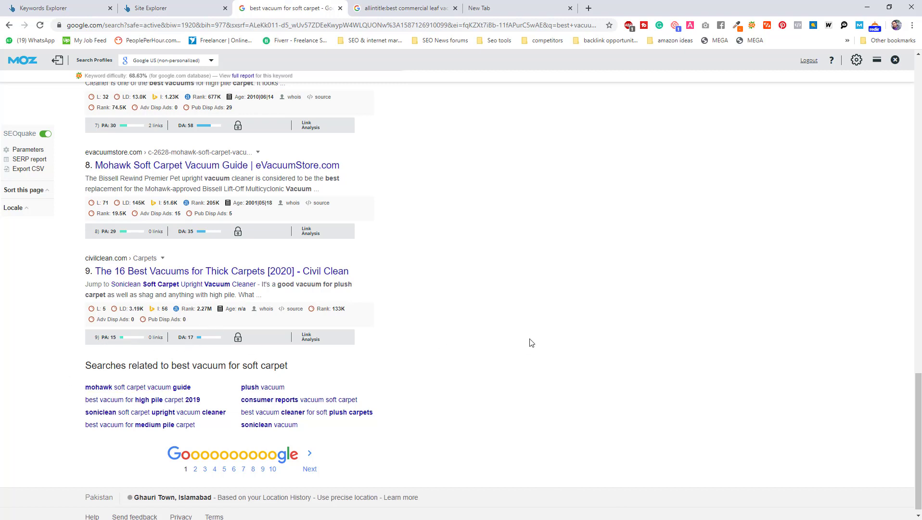
drag(917, 418, 917, 114)
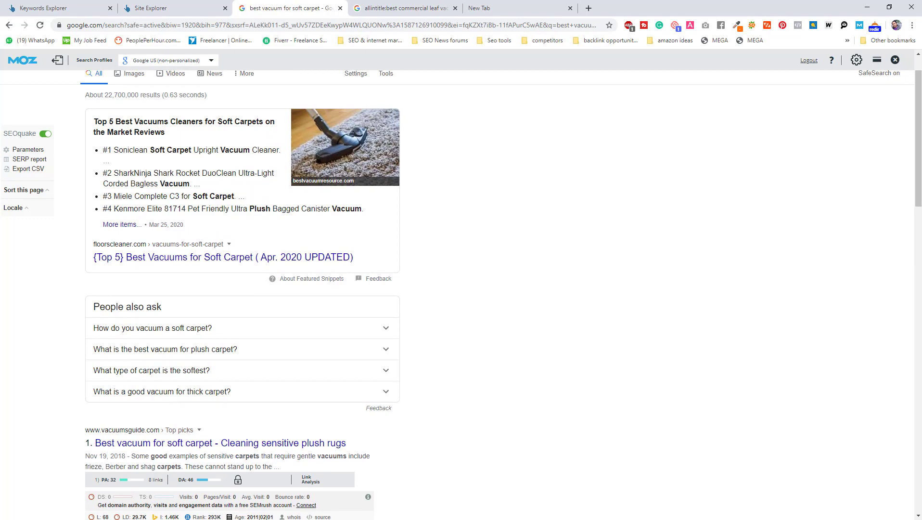
- Return to the Excel workbook and enter 4 as the number of sites with DA & PA < 30 in cell K10
key(alt+Tab)
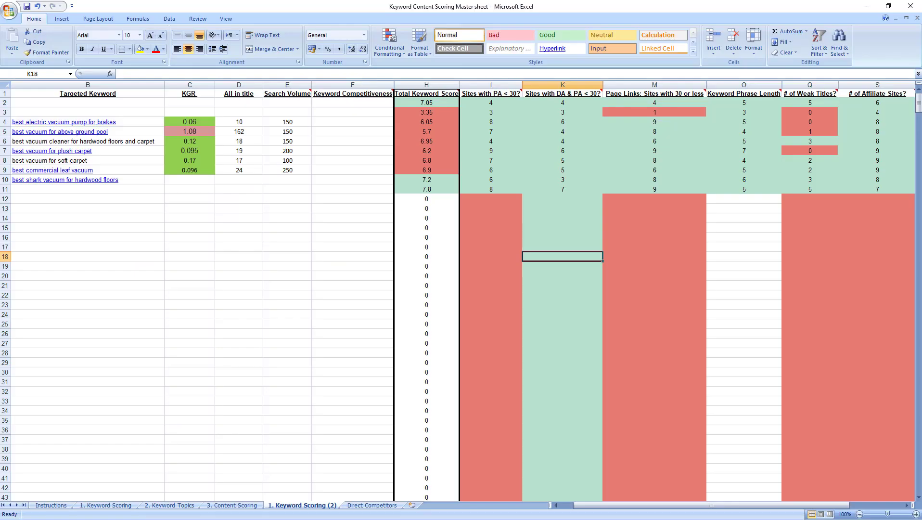
click(564, 179)
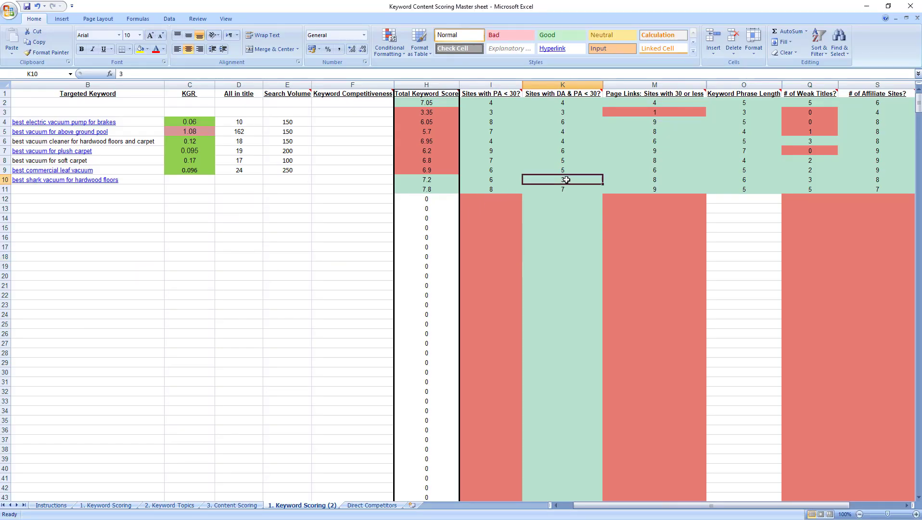
text(4)
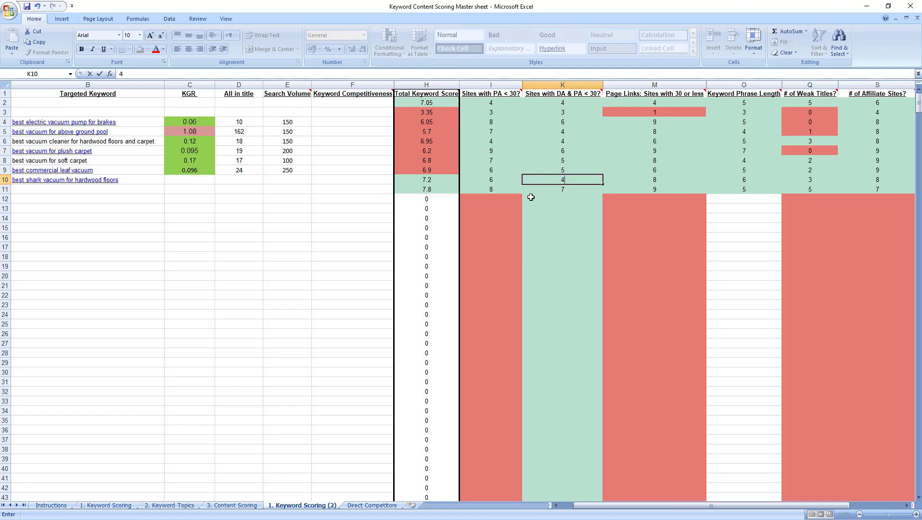
click(530, 252)
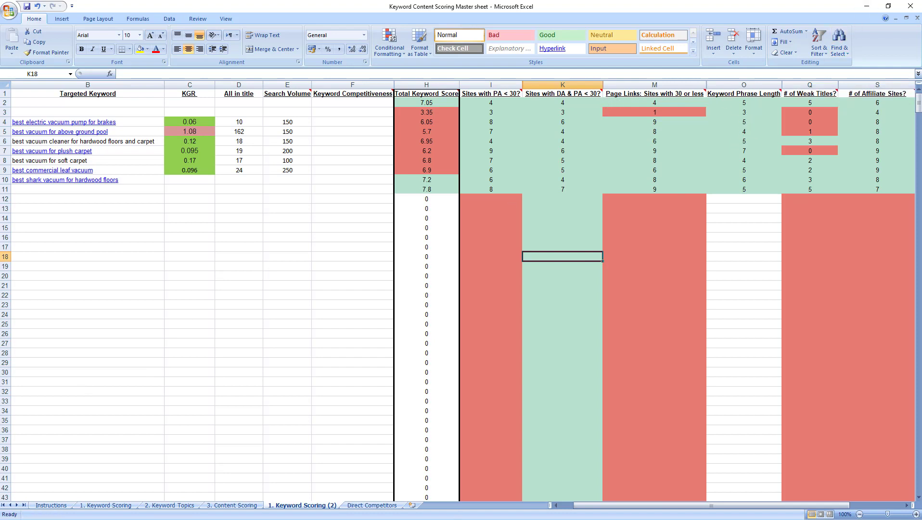
- Switch to the Google results for "best vacuum for soft carpet" and check how many sites have 30 or fewer page links
key(alt+Tab)
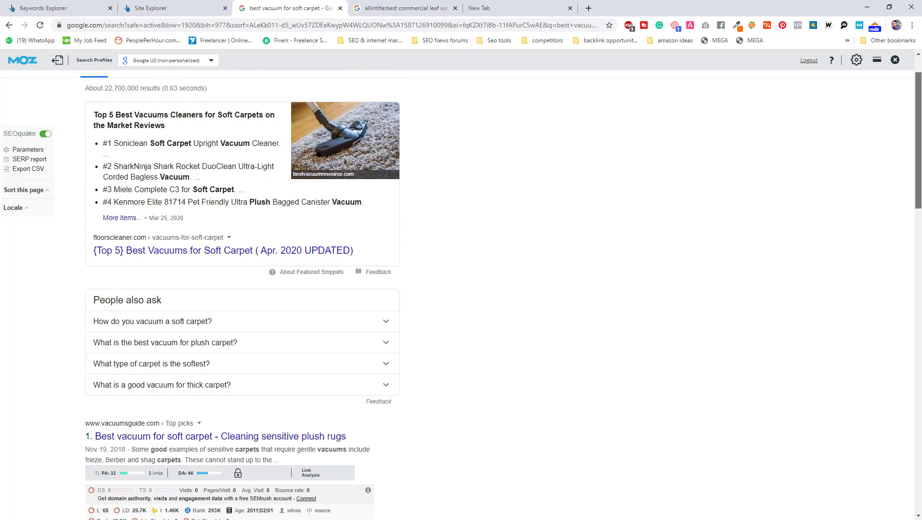
scroll(919, 144, down, 5)
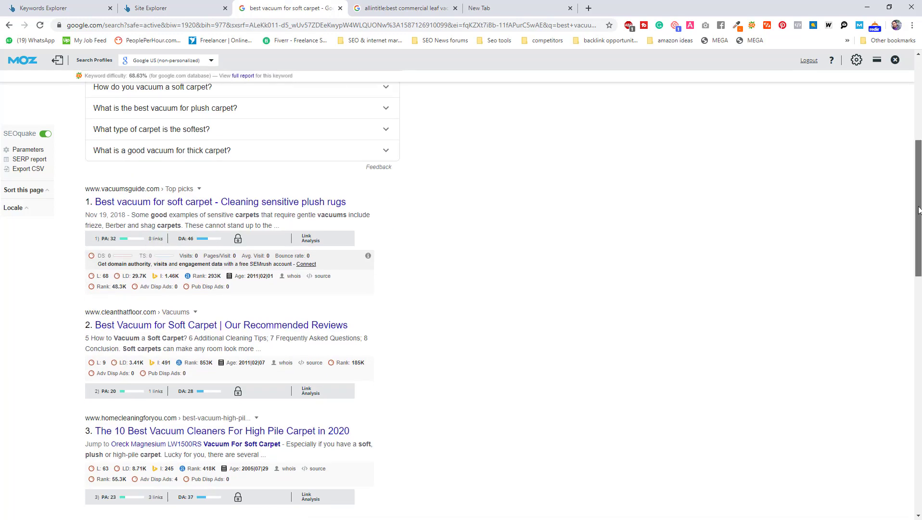
drag(918, 210, 919, 436)
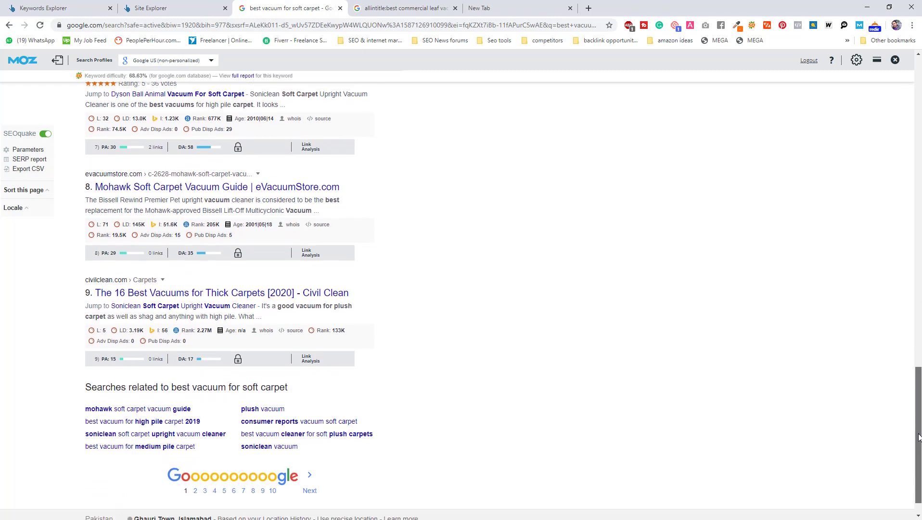
scroll(796, 163, up, 20)
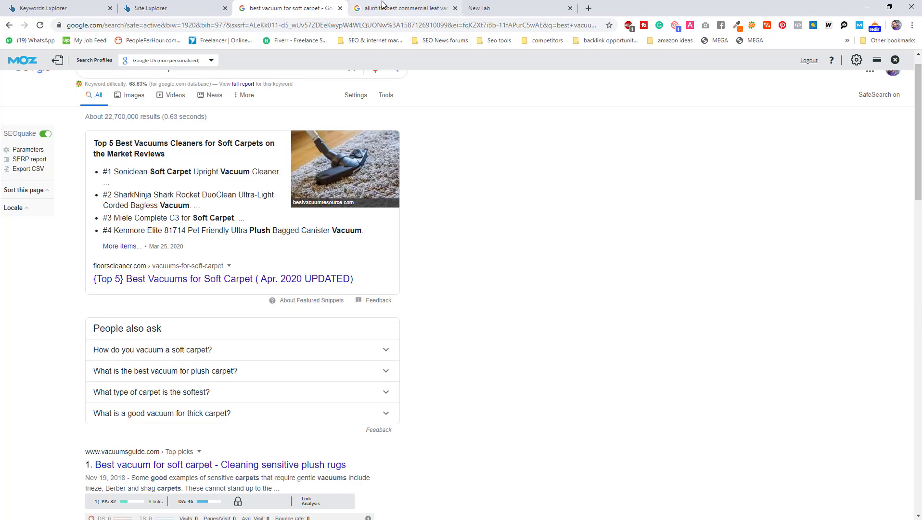
- Return to the Excel workbook and enter 9 as the number of sites with 30 or fewer page links in cell M10
key(alt+Tab)
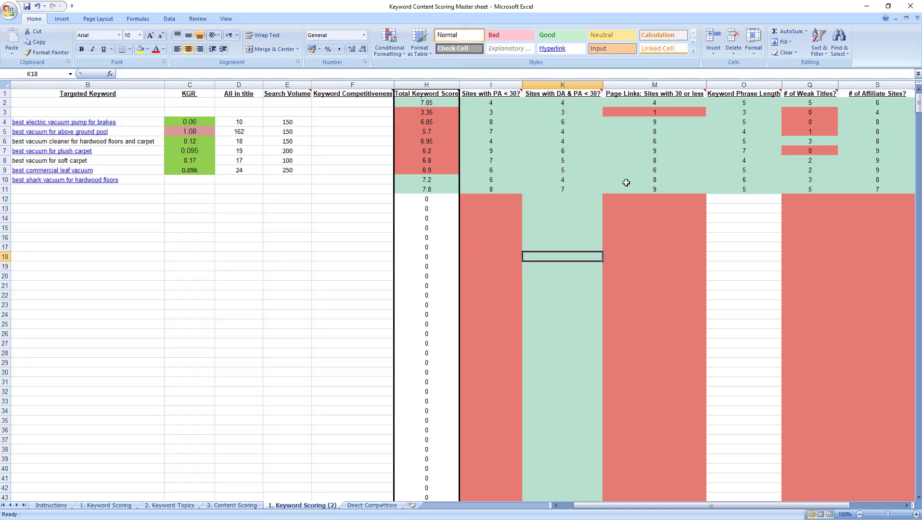
click(655, 179)
text(9)
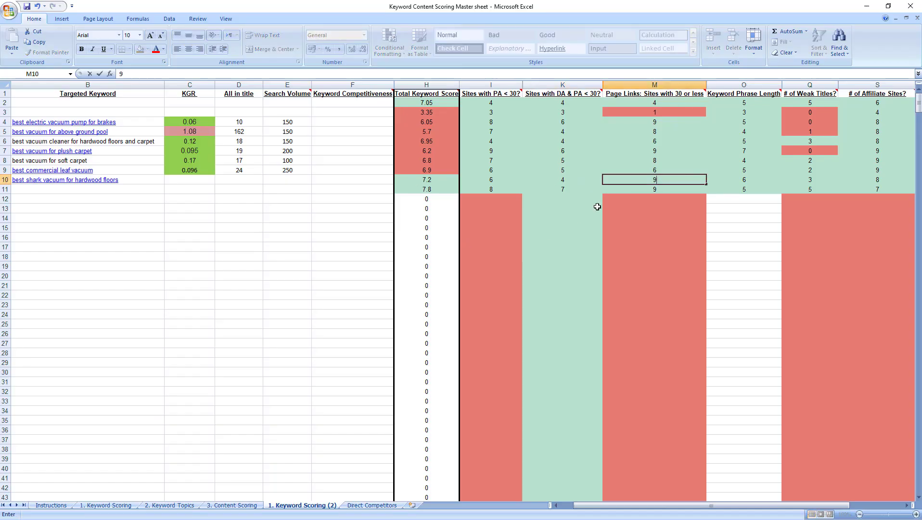
click(595, 267)
- Set the keyword phrase length in cell O10 to 4
drag(607, 505, 661, 505)
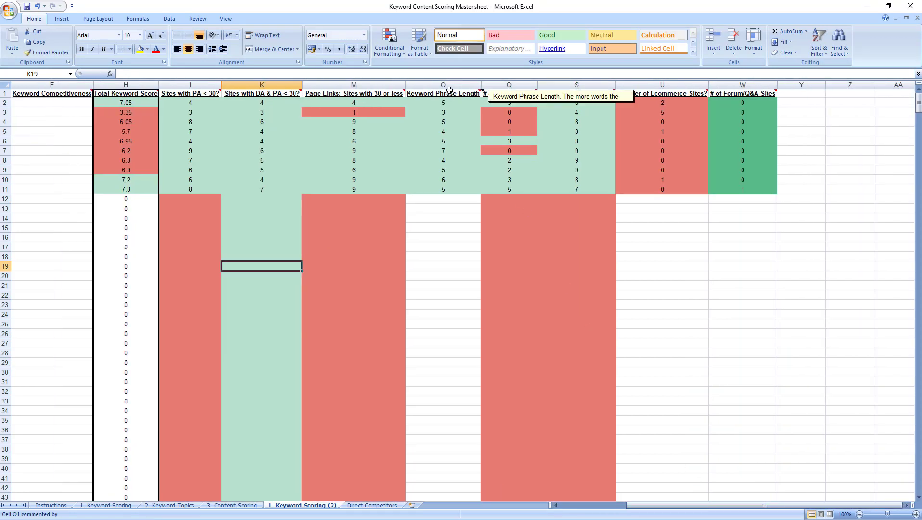
drag(683, 506, 619, 505)
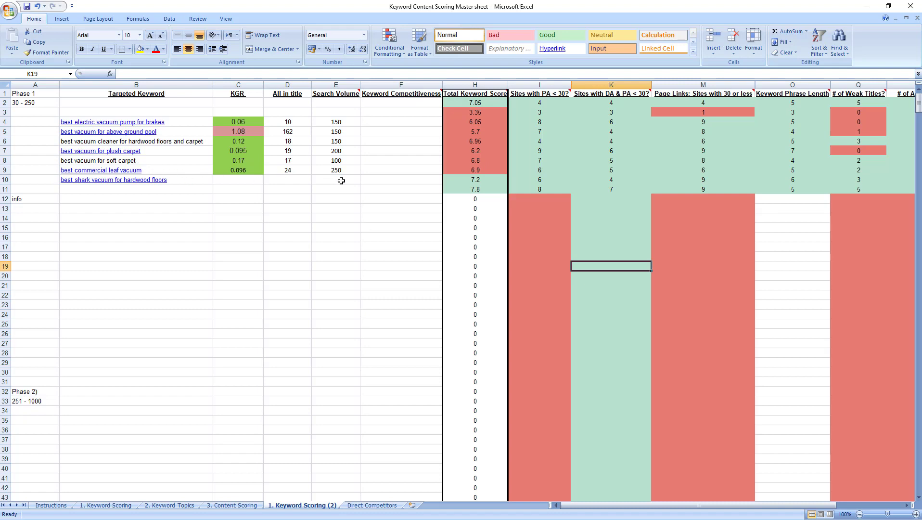
click(471, 170)
click(476, 179)
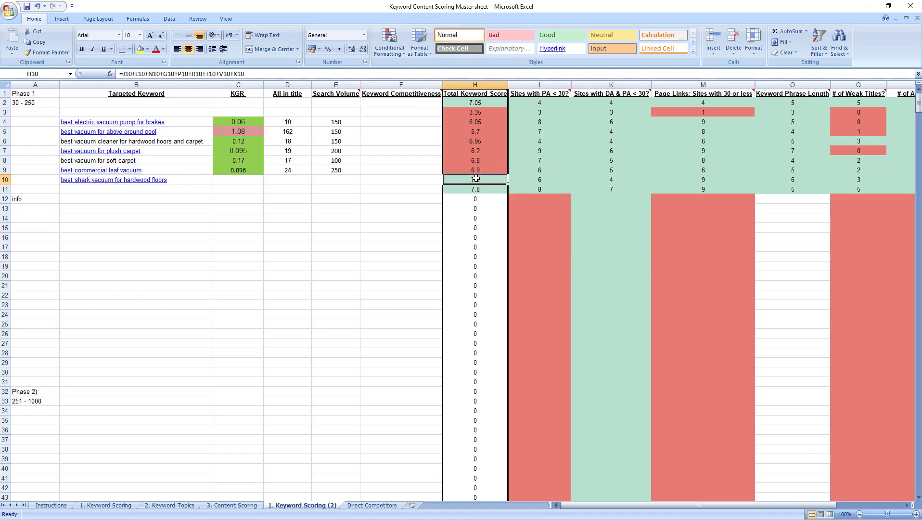
click(436, 168)
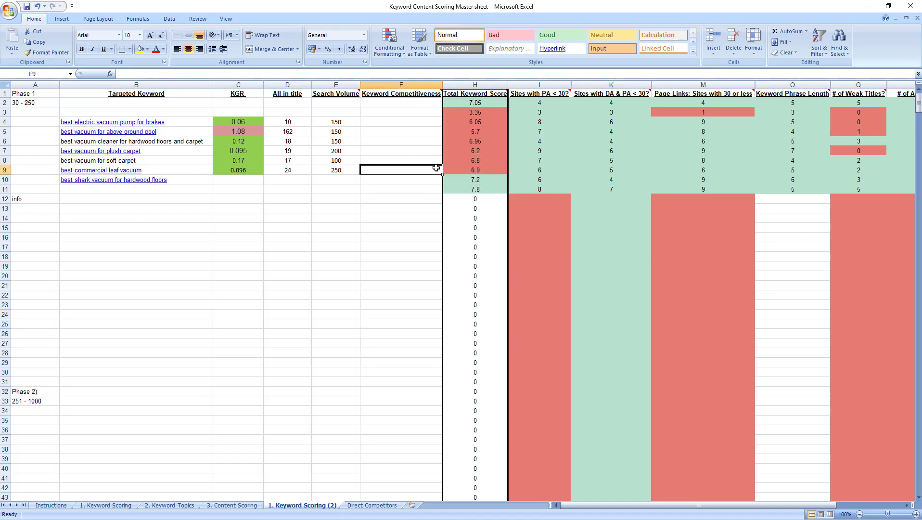
key(Right)
key(Down)
key(Right)
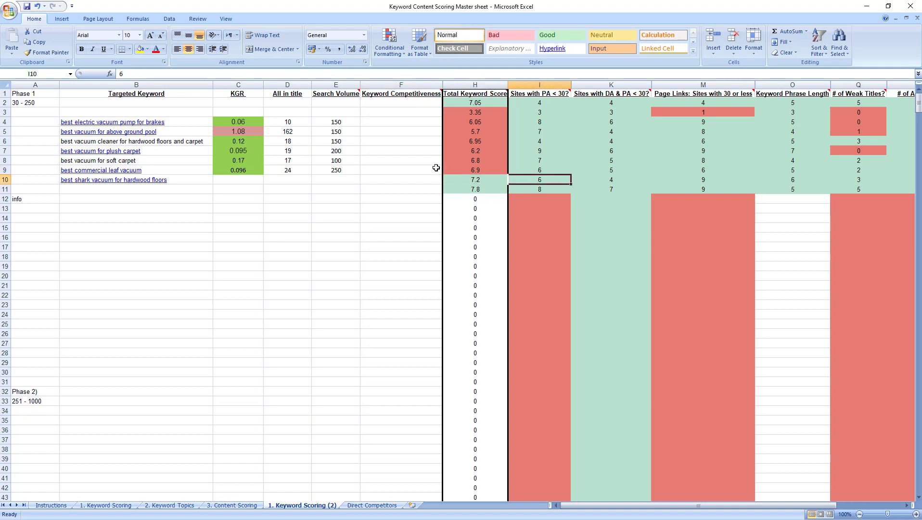
key(Right)
key(Right)
key(Right)
text(4)
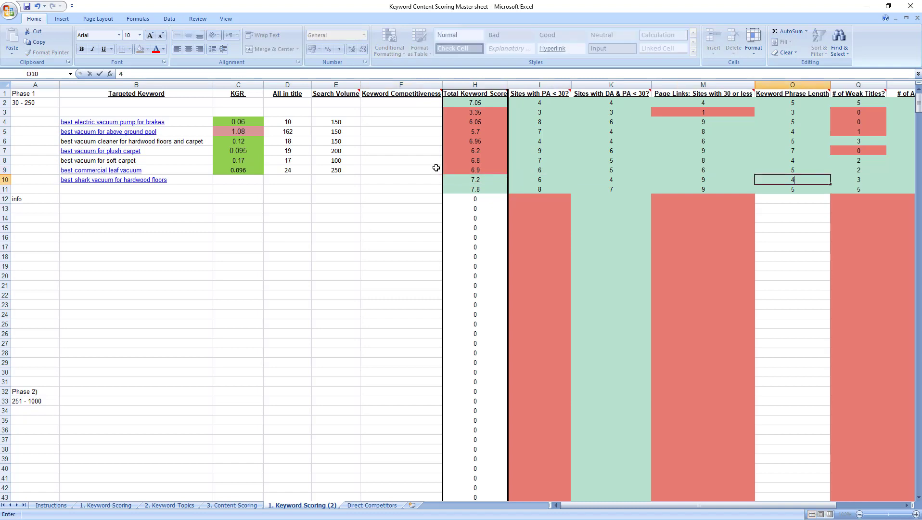
drag(604, 505, 666, 505)
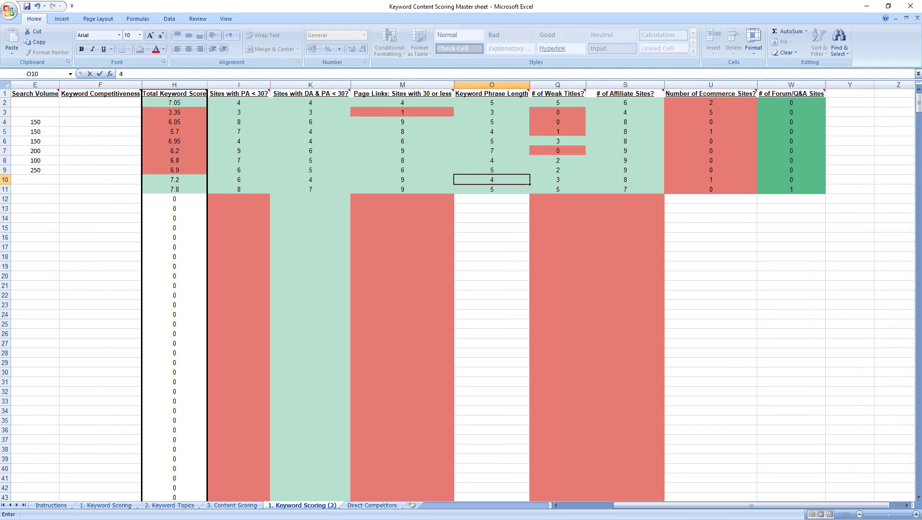
- Switch to the Google results for "best vacuum for soft carpet" and examine the page titles for weak ones
key(alt+Tab)
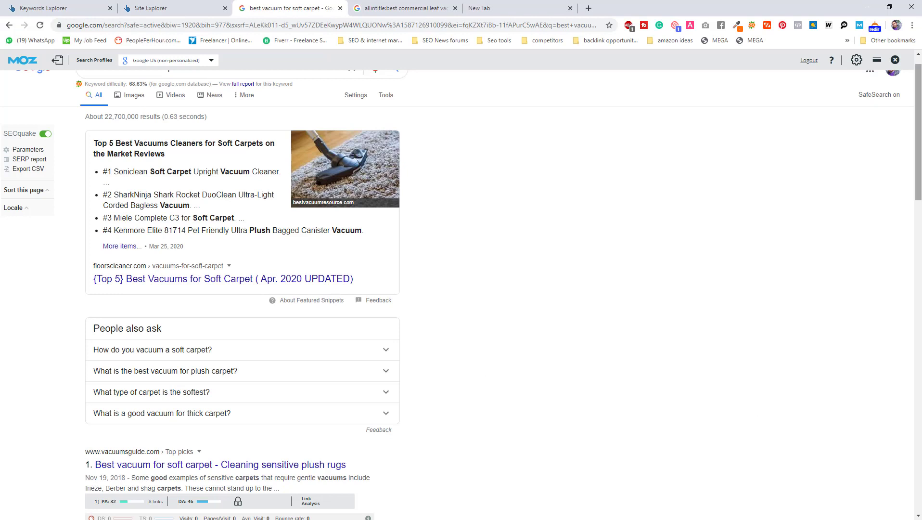
scroll(89, 93, up, 1)
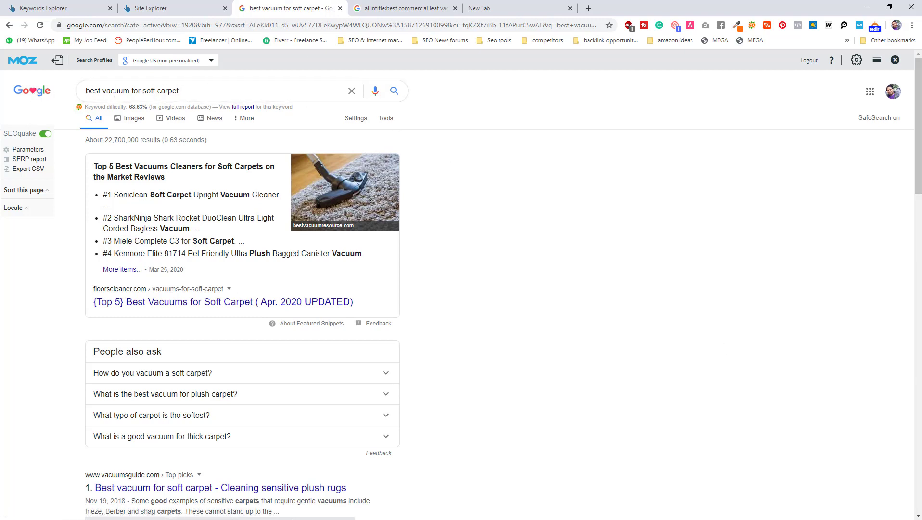
scroll(920, 163, down, 1)
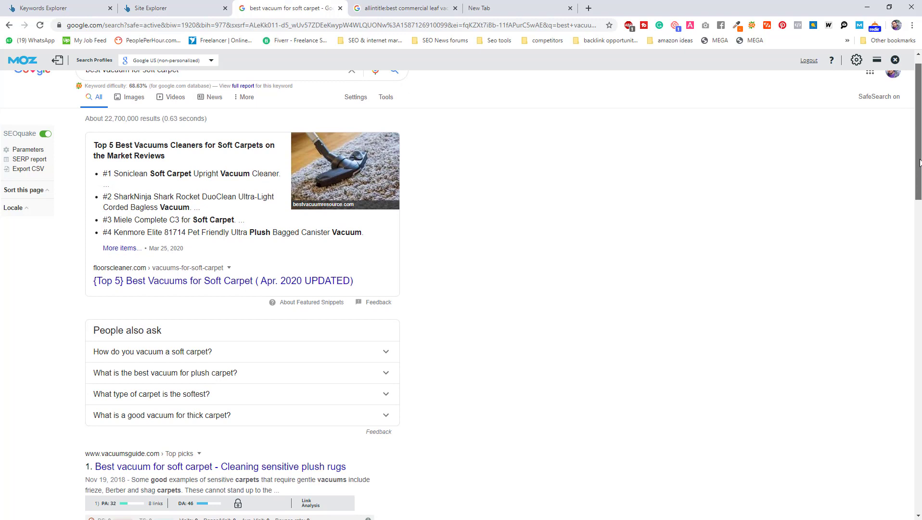
drag(920, 163, 920, 208)
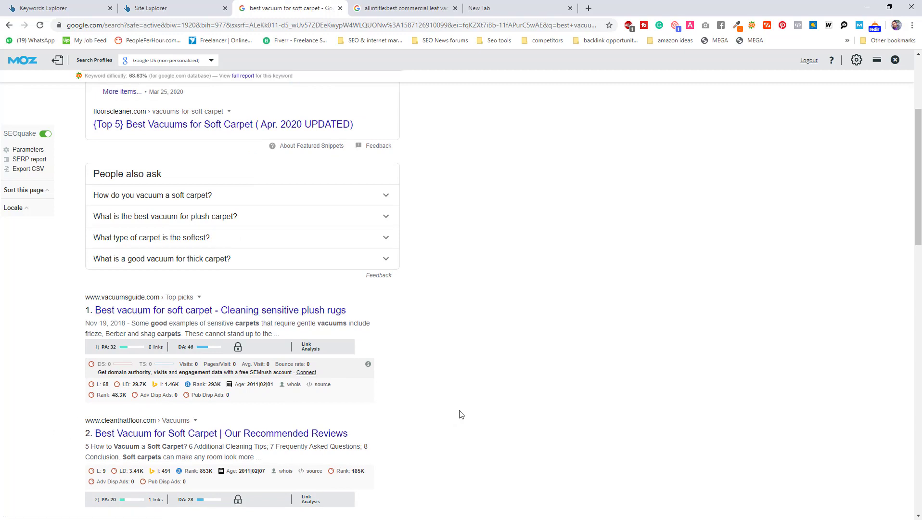
drag(918, 178, 919, 241)
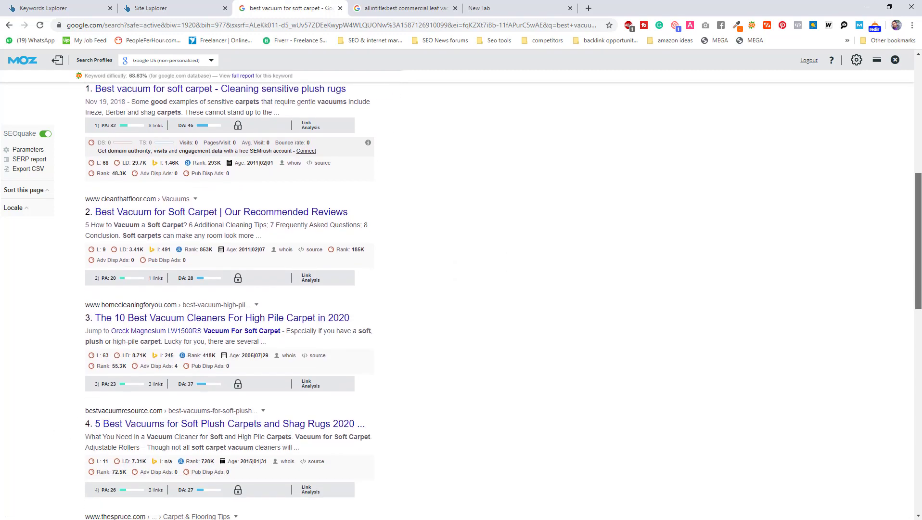
scroll(503, 301, down, 1)
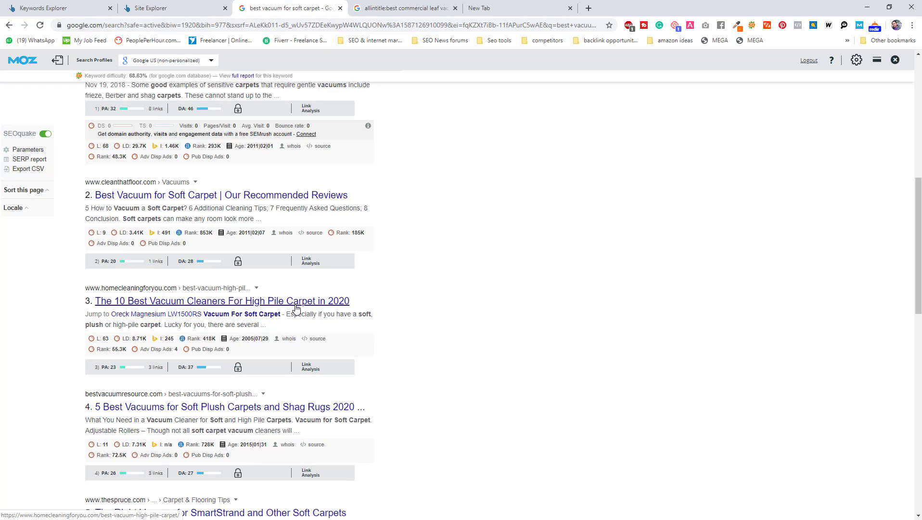
scroll(483, 305, down, 3)
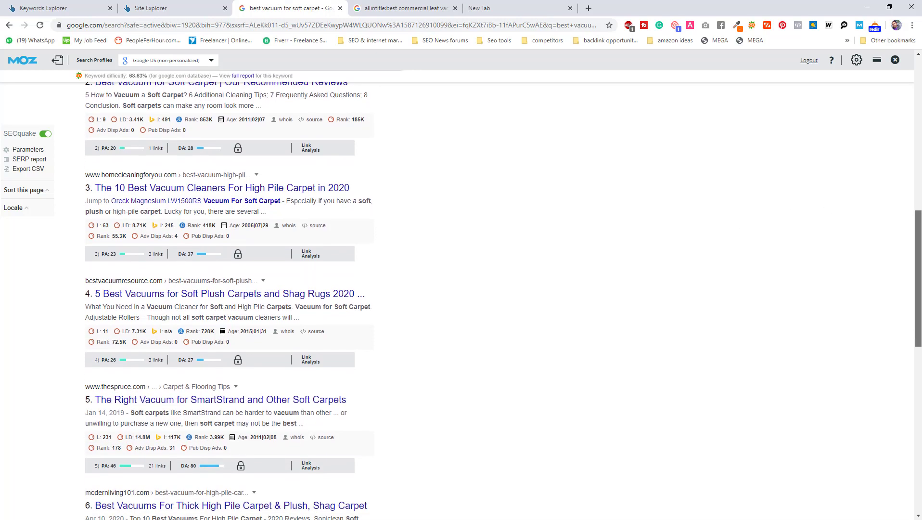
scroll(503, 300, down, 1)
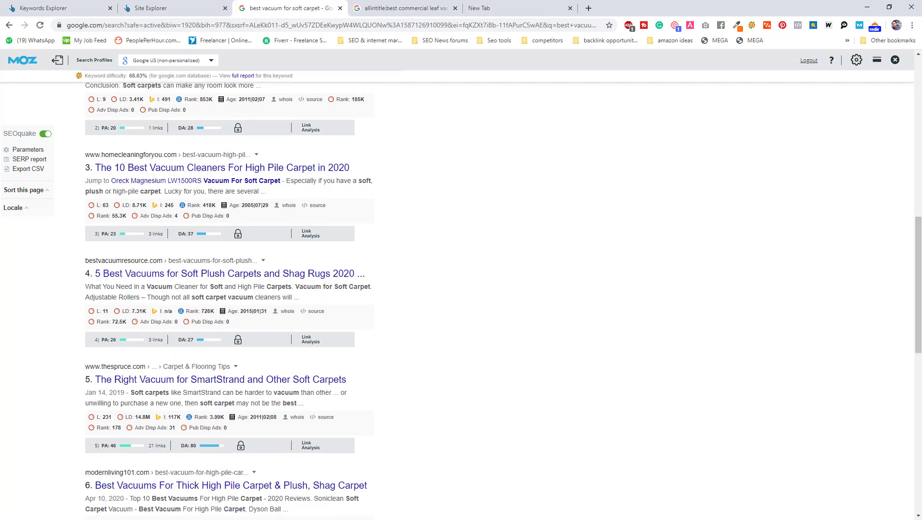
- Select the affiliate site count in S10 of the workbook and examine the remaining Google results for affiliate sites
key(alt+Tab)
click(587, 179)
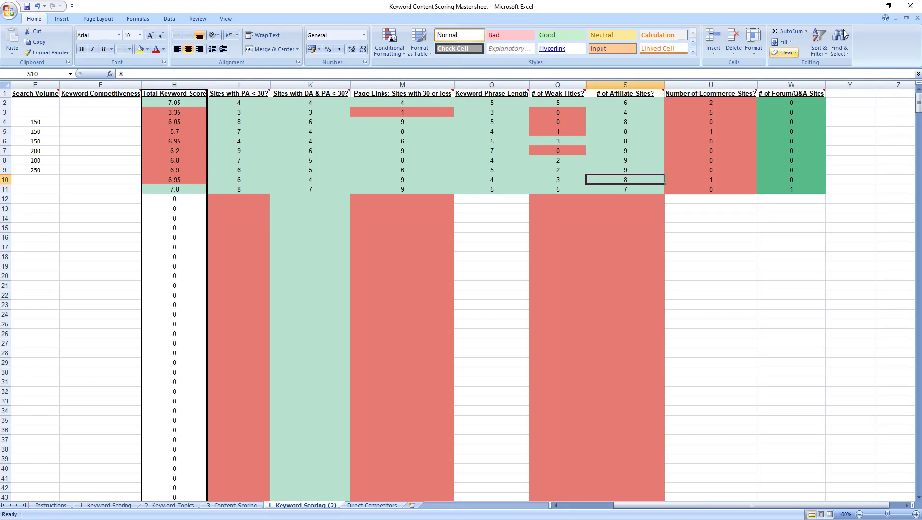
click(866, 5)
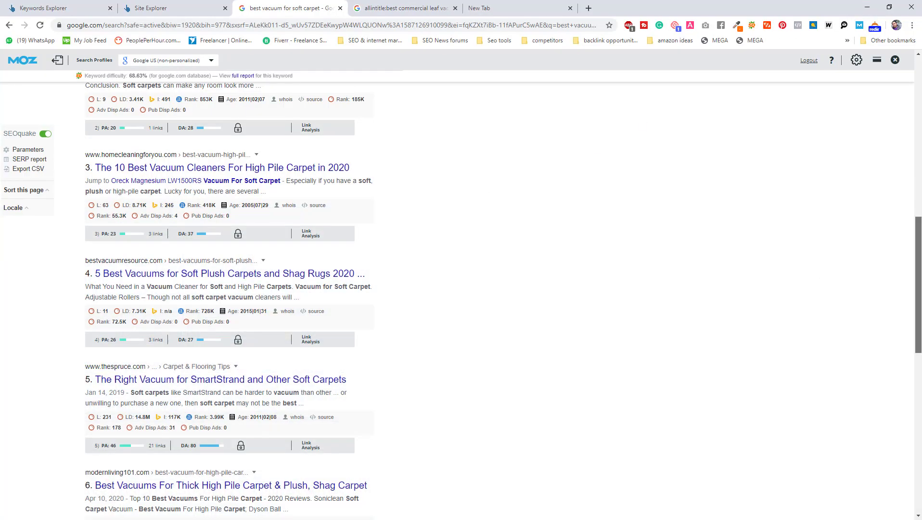
scroll(918, 399, down, 8)
drag(919, 399, 920, 447)
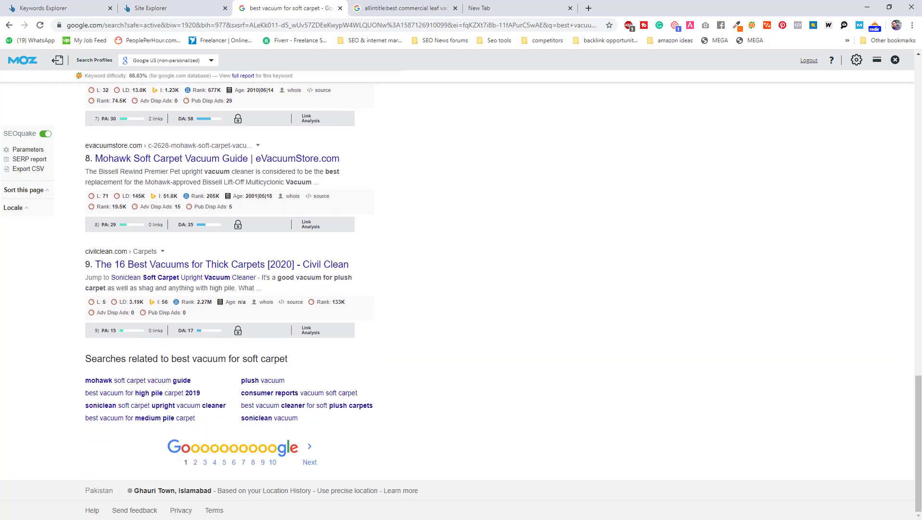
- Return to the Excel workbook and review the ecommerce site and forum/Q&A site counts, leaving the cells' contents in place
key(alt+Tab)
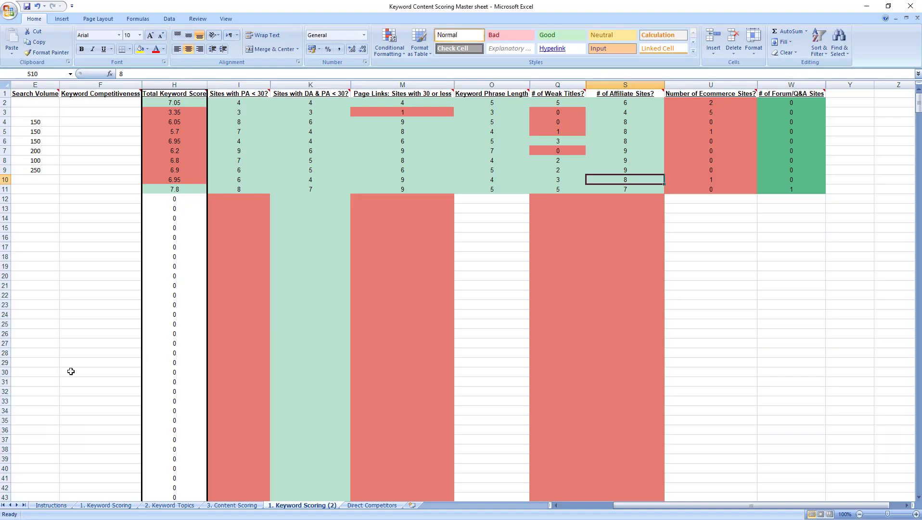
click(736, 104)
drag(738, 109, 718, 169)
click(721, 115)
mouse_move(725, 117)
mouse_down()
mouse_move(716, 185)
mouse_move(718, 124)
mouse_up()
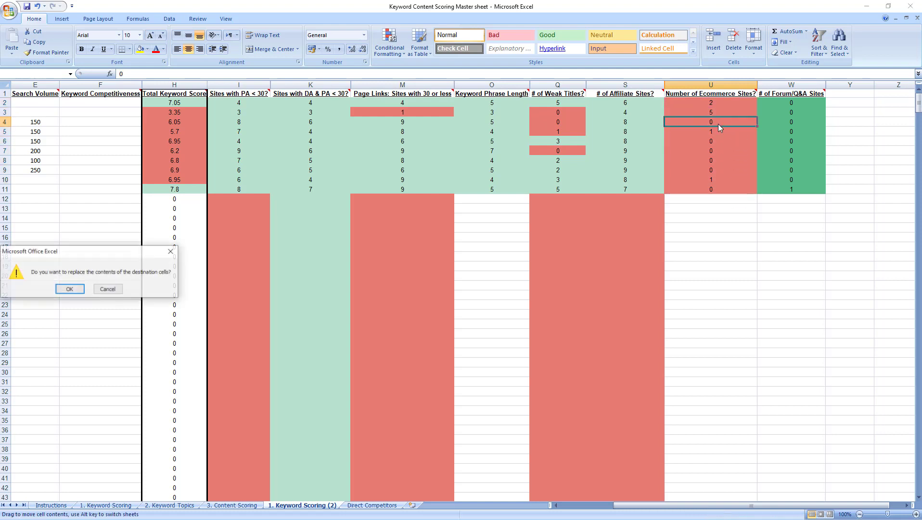
click(174, 249)
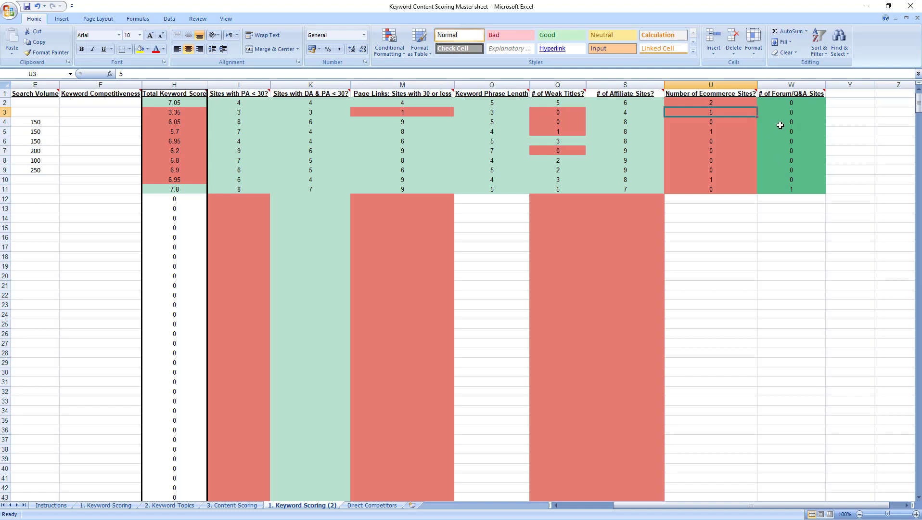
click(786, 161)
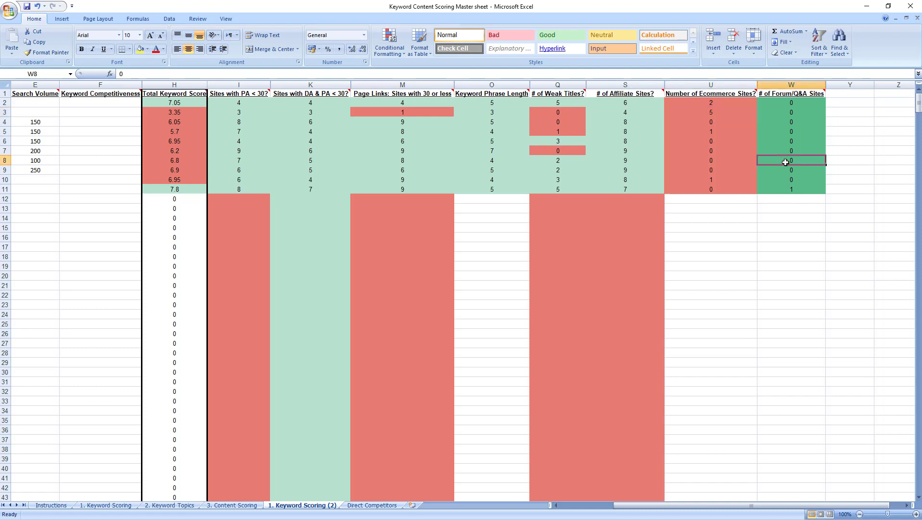
- Review the targeted keywords in column B, the KGR in C5 and the Phase 1 volume range in A2
drag(742, 505, 722, 495)
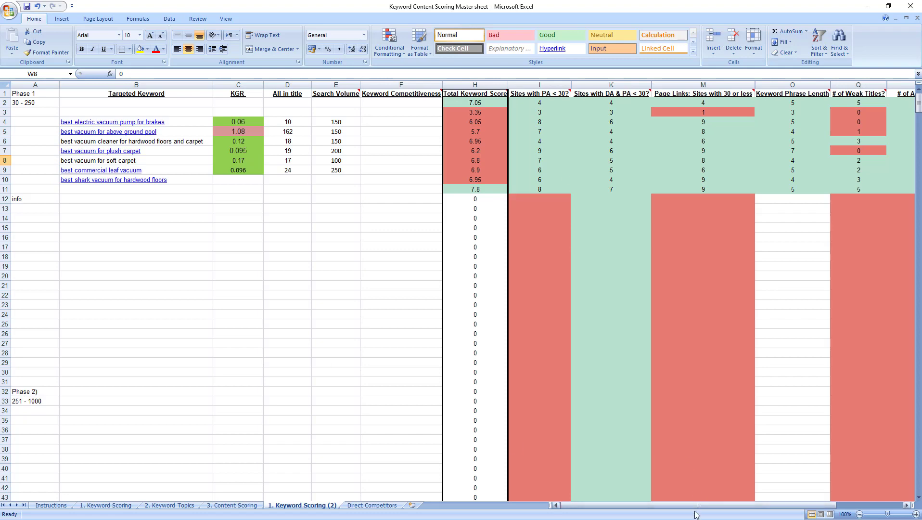
drag(698, 509, 387, 251)
mouse_move(918, 107)
mouse_down()
mouse_move(918, 115)
mouse_move(918, 107)
mouse_up()
drag(183, 122, 156, 300)
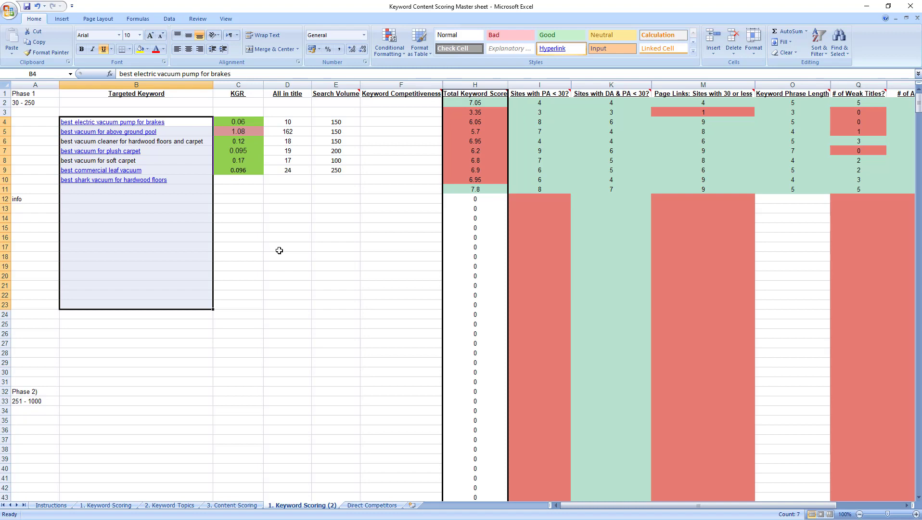
click(248, 133)
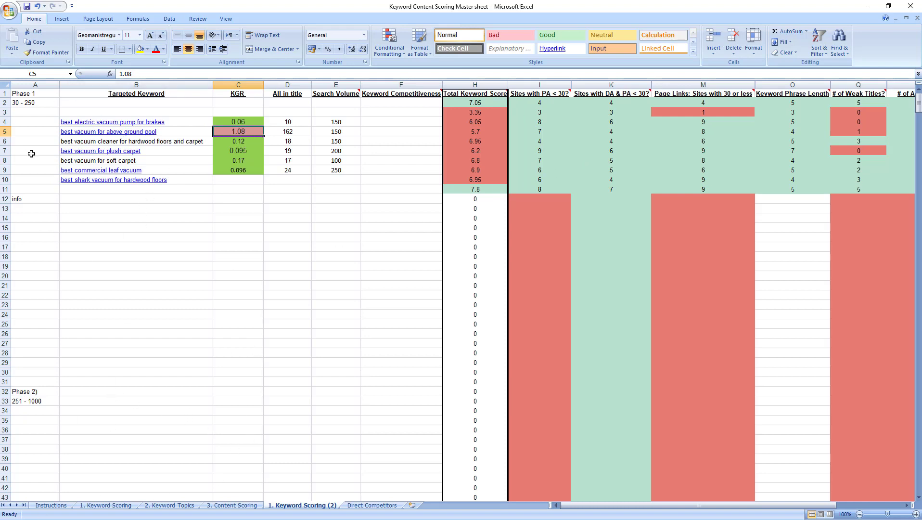
click(27, 102)
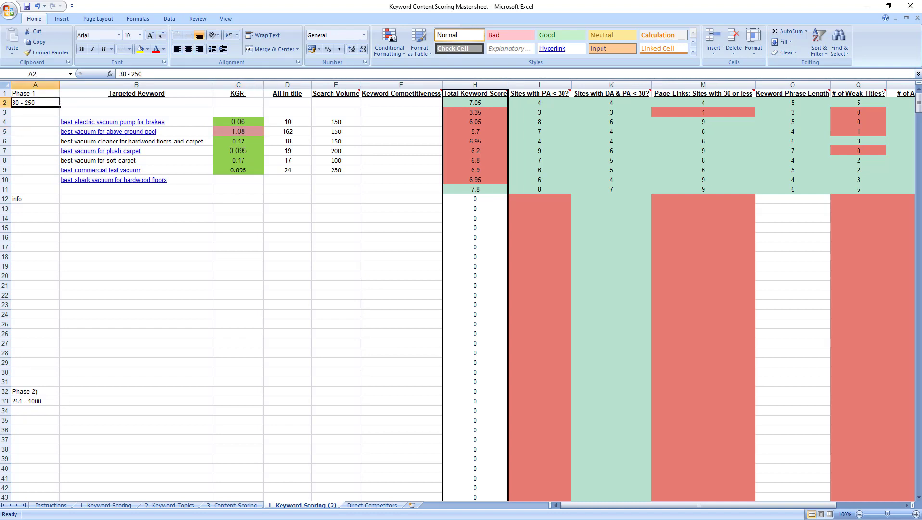
- Switch to Ahrefs Site Explorer, filter the organic keywords for bestvacuumresource.com to a search volume of 251 to 1000, and examine the keyword list
key(alt+Tab)
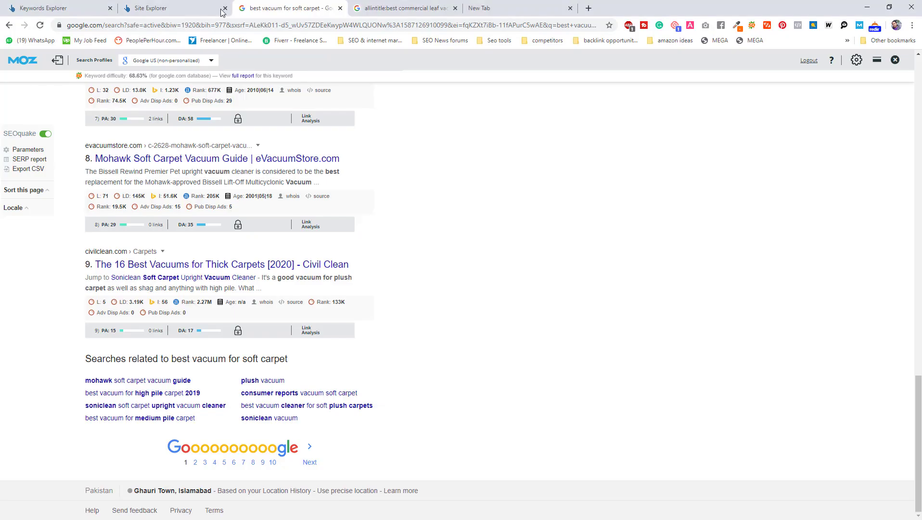
click(159, 8)
click(180, 127)
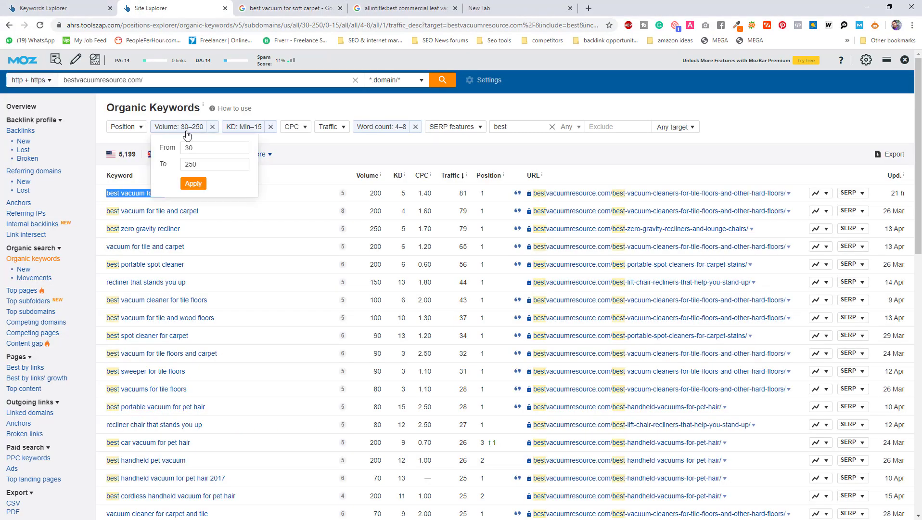
double_click(201, 147)
text(251)
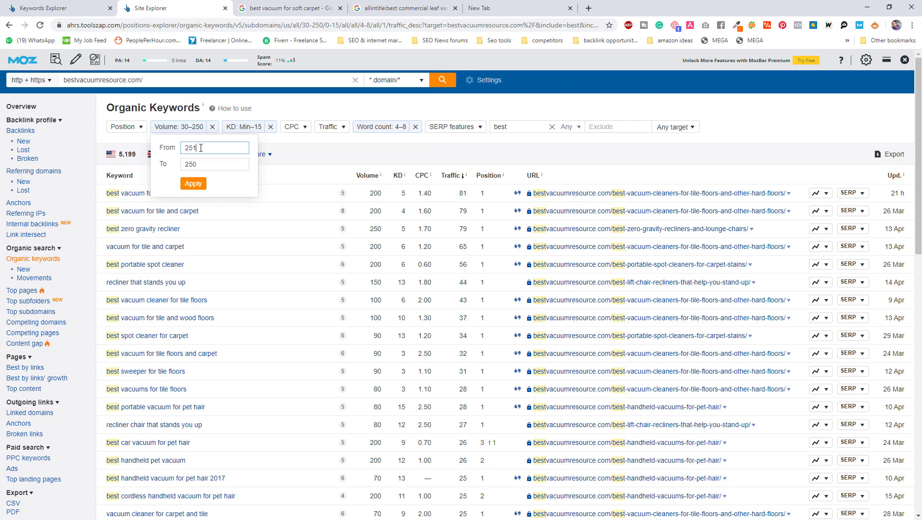
double_click(201, 165)
text(1000)
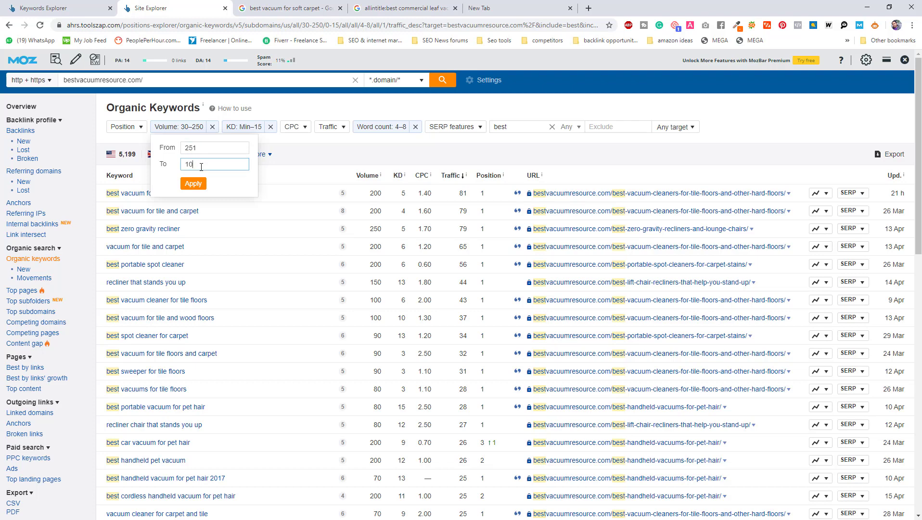
click(193, 184)
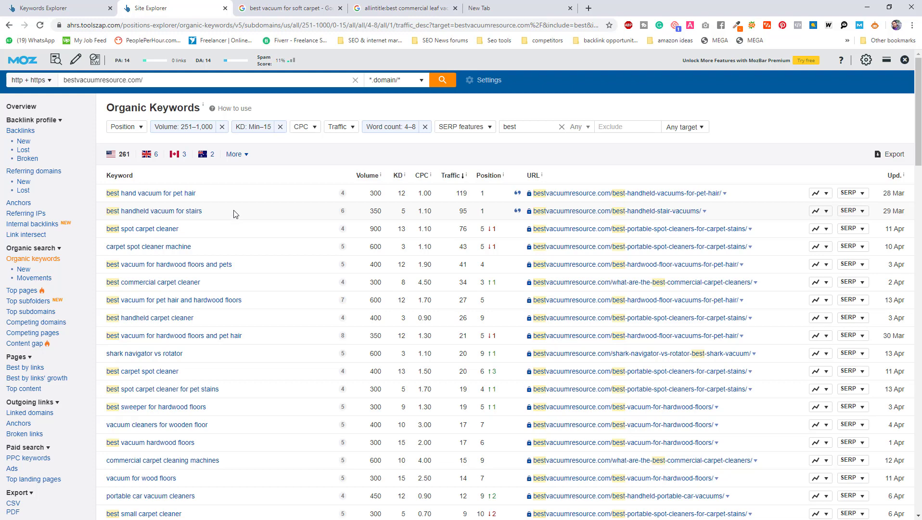
scroll(918, 115, down, 1)
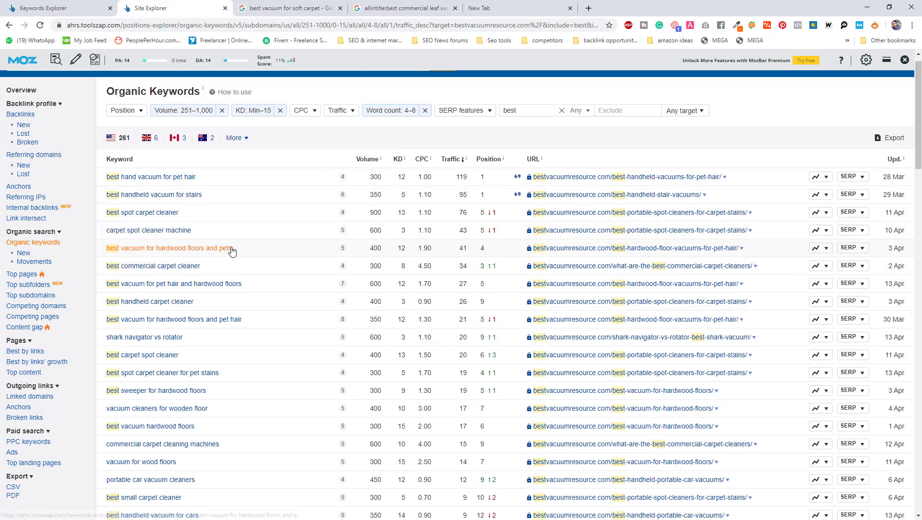
mouse_move(919, 115)
mouse_down()
mouse_move(918, 349)
mouse_move(918, 121)
mouse_up()
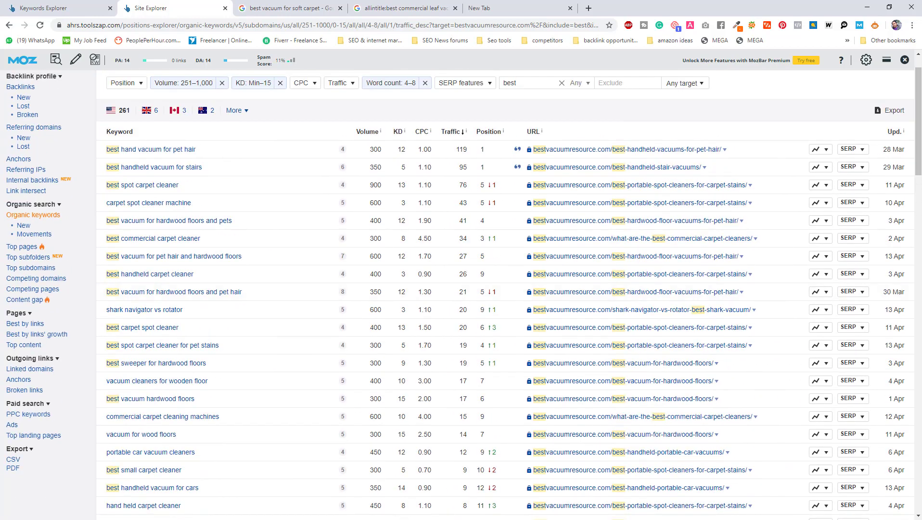
- Return to the Excel workbook and review the Phase 1 search volumes in E4:E9 and the all-in-title counts in D4:D9
key(alt+Tab)
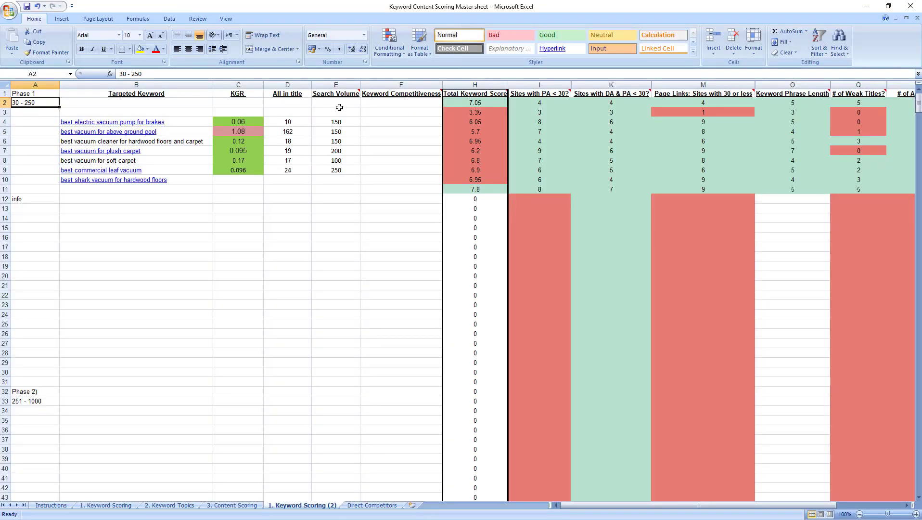
drag(336, 122, 336, 170)
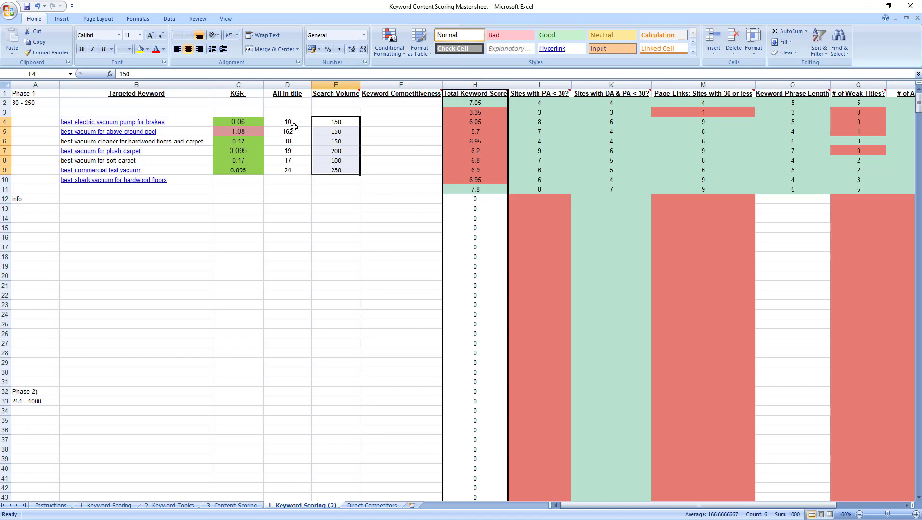
drag(294, 126, 291, 167)
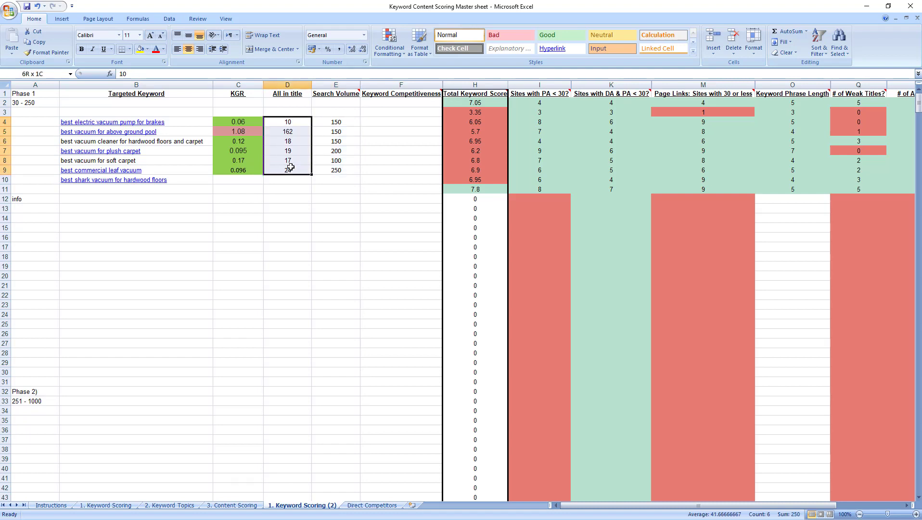
drag(291, 167, 291, 167)
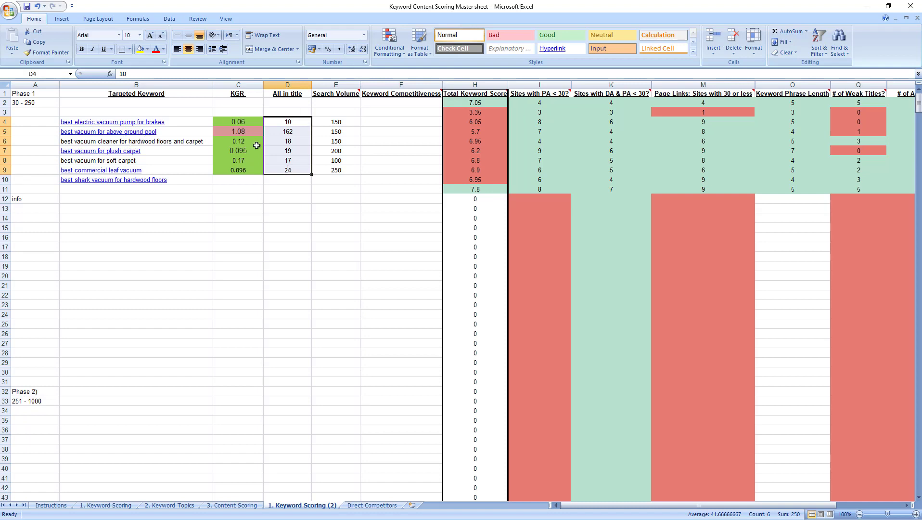